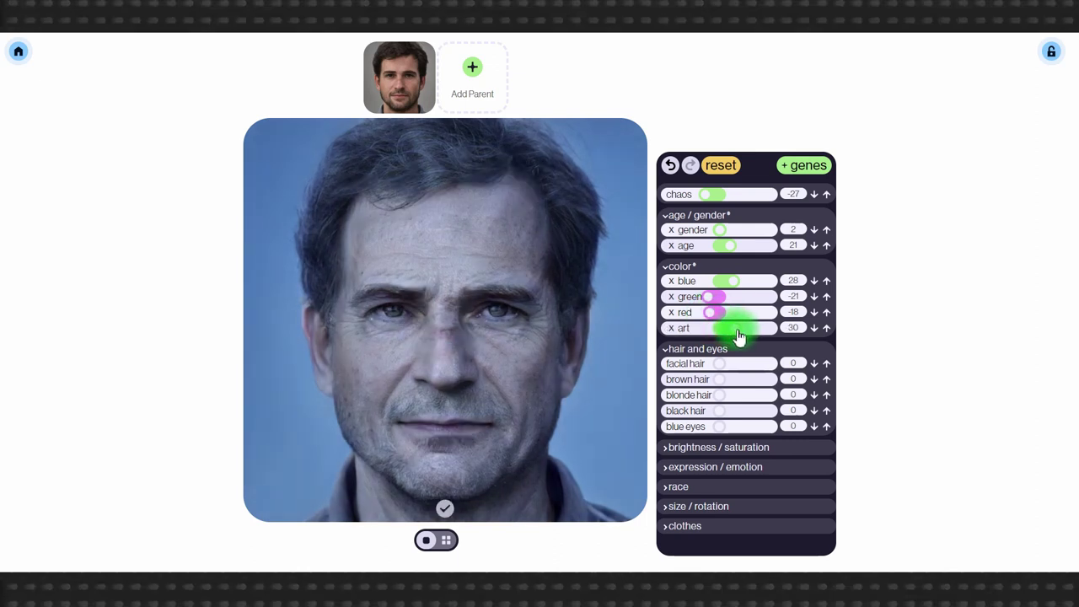
- Set the man's art gene to -48 and lower his age gene so he looks younger
{"action": "left_click_drag", "start_coordinate": [732, 328], "coordinate": [698, 329]}
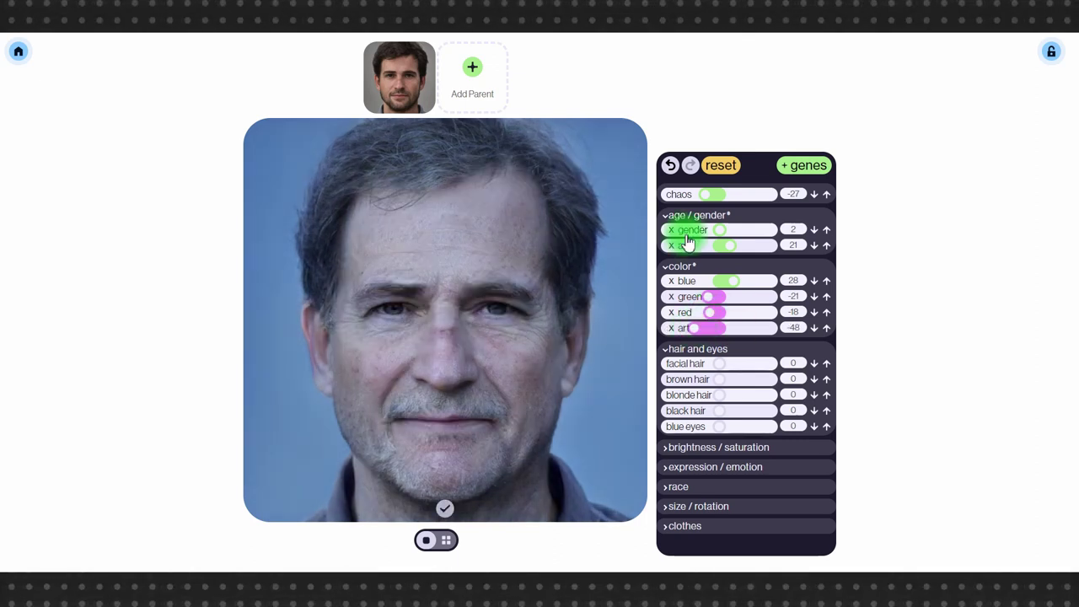
{"action": "left_click_drag", "start_coordinate": [730, 245], "coordinate": [692, 247]}
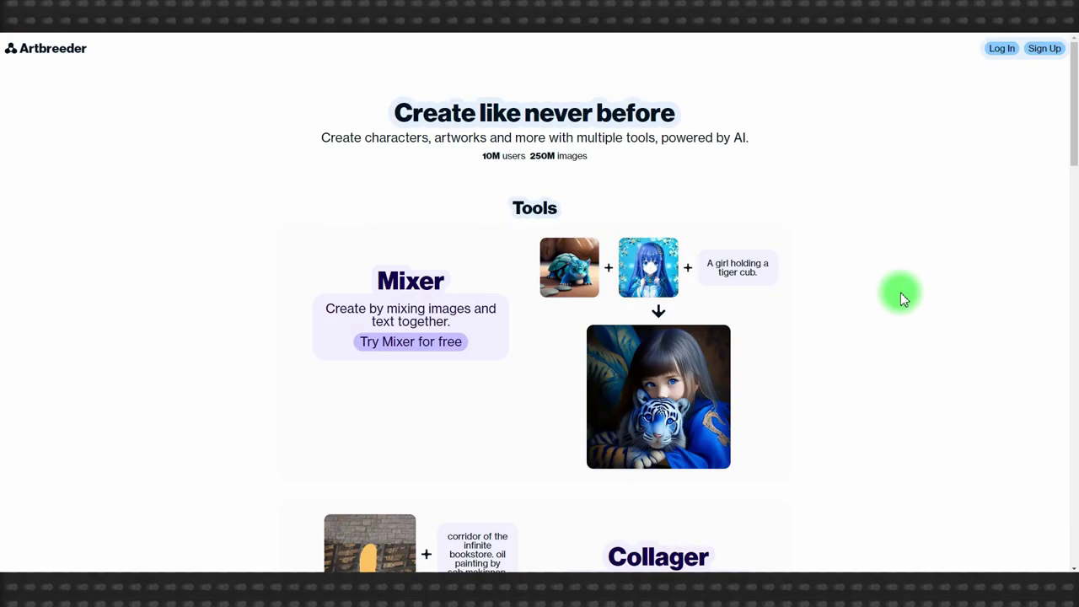
- Scroll to the home page's Splicer demo and set Age 7, Gender 2 and Blue 8
{"action": "scroll", "coordinate": [832, 248], "scroll_direction": "down", "scroll_amount": 7}
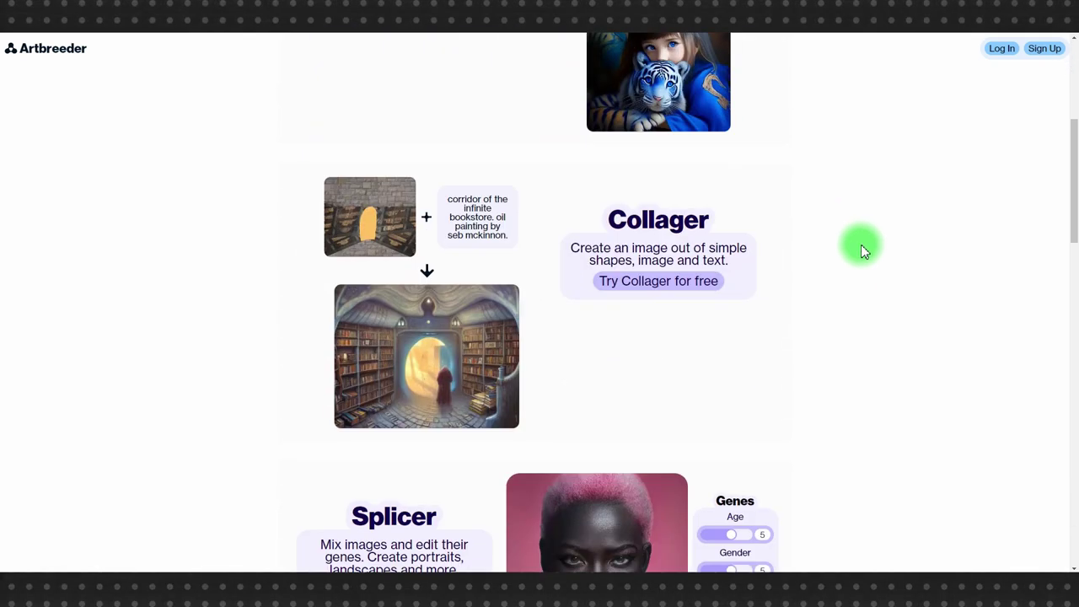
{"action": "scroll", "coordinate": [866, 253], "scroll_direction": "down", "scroll_amount": 2}
{"action": "scroll", "coordinate": [866, 253], "scroll_direction": "down", "scroll_amount": 3}
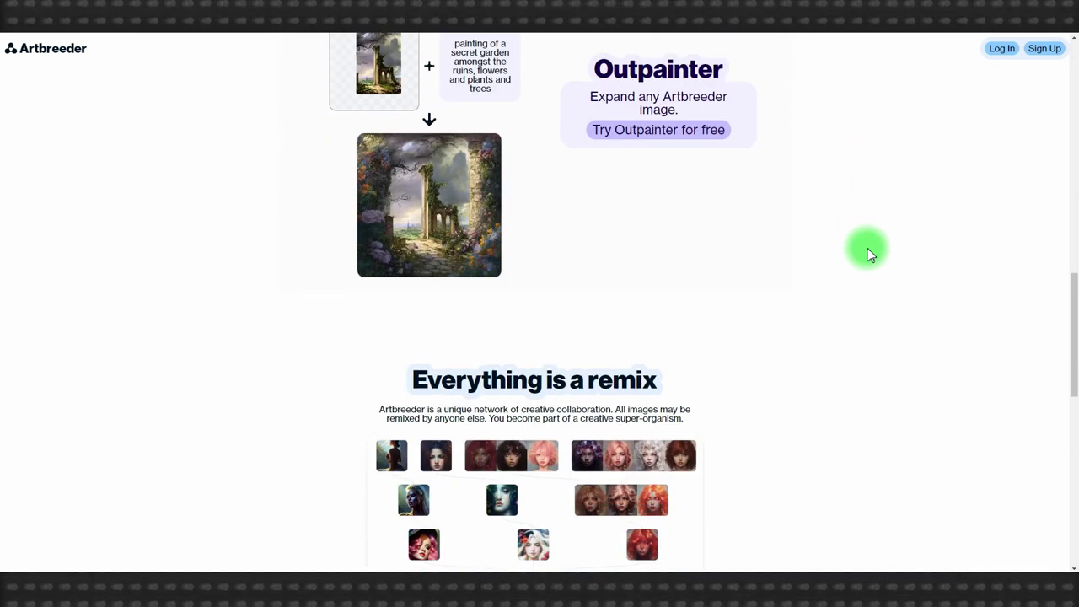
{"action": "scroll", "coordinate": [868, 253], "scroll_direction": "down", "scroll_amount": 3}
{"action": "scroll", "coordinate": [872, 255], "scroll_direction": "down", "scroll_amount": 4}
{"action": "scroll", "coordinate": [877, 259], "scroll_direction": "down", "scroll_amount": 2}
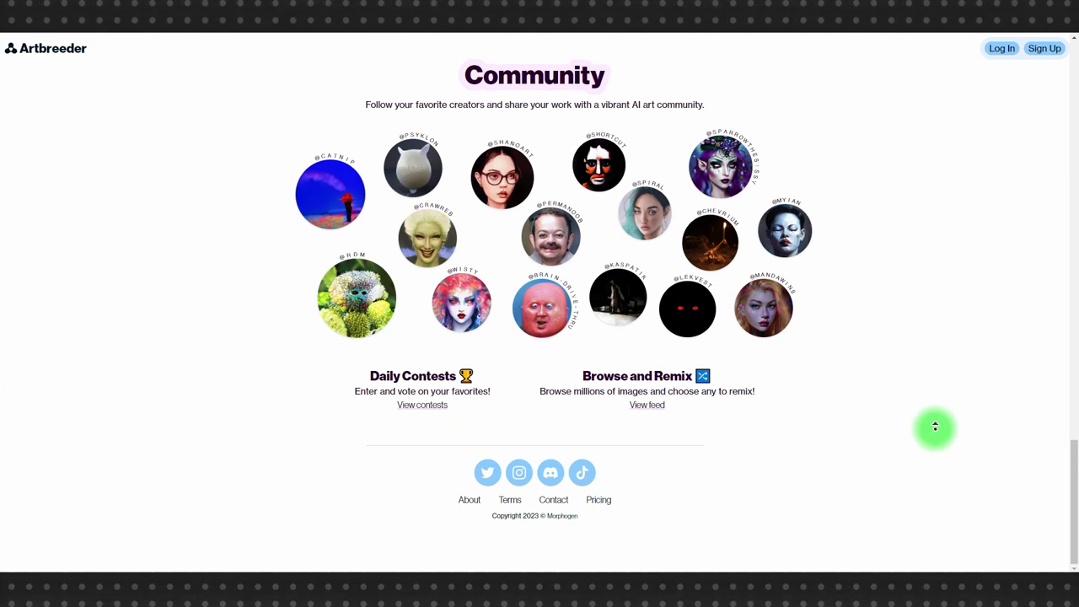
{"action": "scroll", "coordinate": [936, 427], "scroll_direction": "up", "scroll_amount": 10}
{"action": "scroll", "coordinate": [942, 314], "scroll_direction": "up", "scroll_amount": 10}
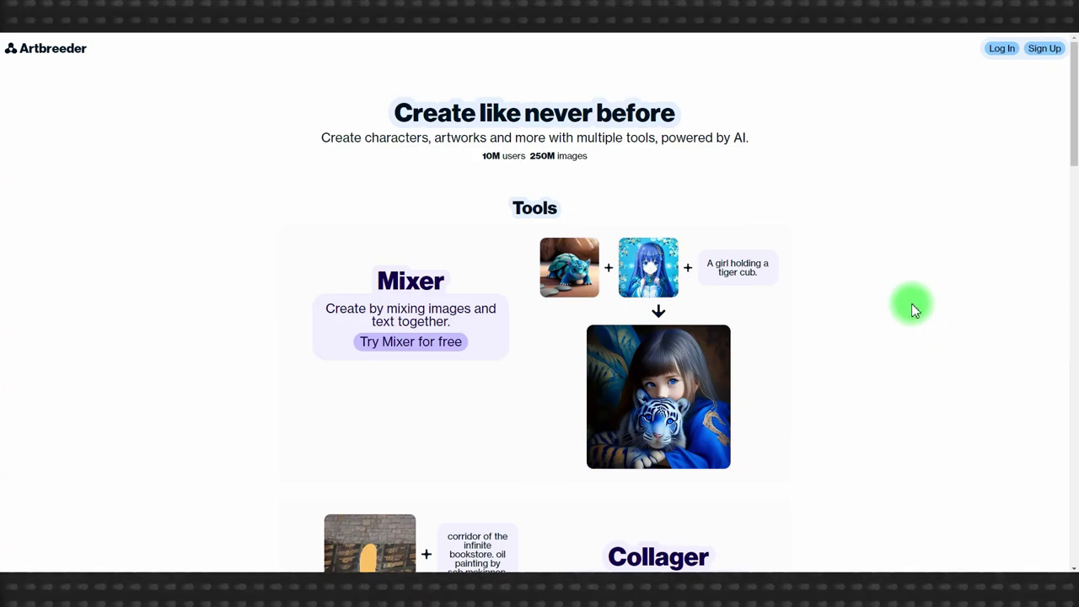
{"action": "scroll", "coordinate": [911, 304], "scroll_direction": "down", "scroll_amount": 2}
{"action": "scroll", "coordinate": [909, 301], "scroll_direction": "down", "scroll_amount": 2}
{"action": "scroll", "coordinate": [910, 297], "scroll_direction": "down", "scroll_amount": 2}
{"action": "scroll", "coordinate": [922, 297], "scroll_direction": "down", "scroll_amount": 1}
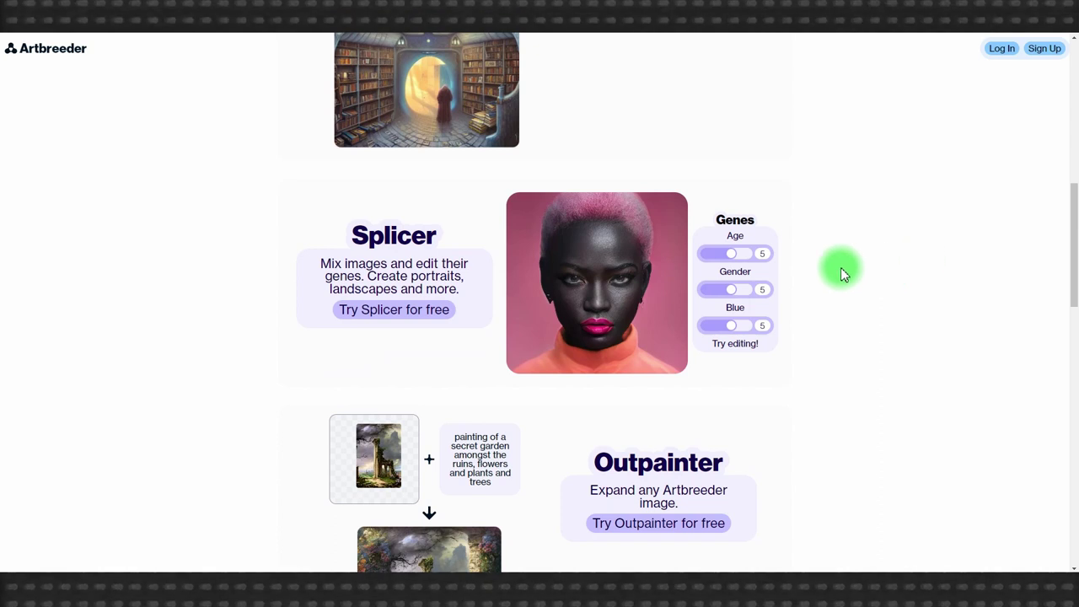
{"action": "mouse_move", "coordinate": [733, 256]}
{"action": "left_mouse_down"}
{"action": "mouse_move", "coordinate": [720, 260]}
{"action": "mouse_move", "coordinate": [745, 261]}
{"action": "mouse_move", "coordinate": [706, 289]}
{"action": "mouse_move", "coordinate": [716, 290]}
{"action": "left_mouse_up"}
{"action": "left_click_drag", "start_coordinate": [706, 326], "coordinate": [747, 326]}
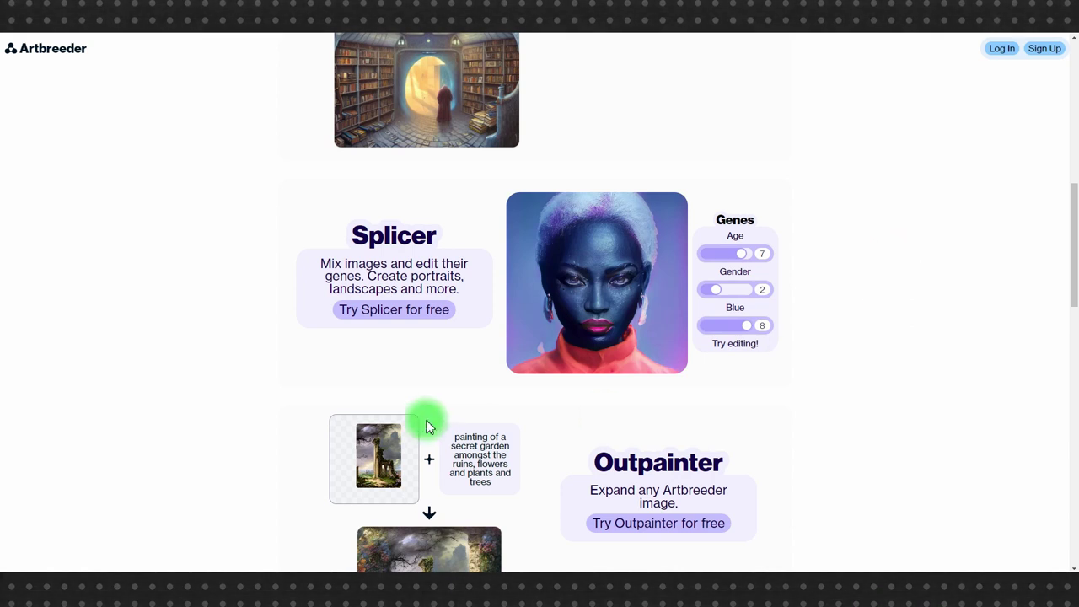
- Try the Splicer and Mixer tools, dismissing the login prompt, then return to the home page
{"action": "left_click", "coordinate": [395, 312]}
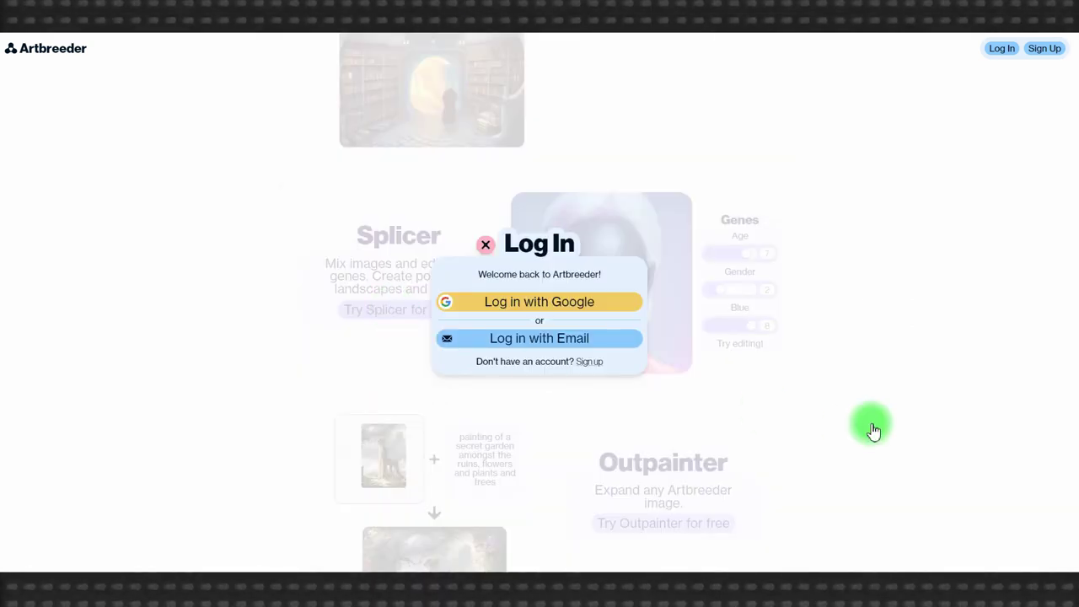
{"action": "left_click", "coordinate": [872, 430]}
{"action": "scroll", "coordinate": [887, 452], "scroll_direction": "up", "scroll_amount": 10}
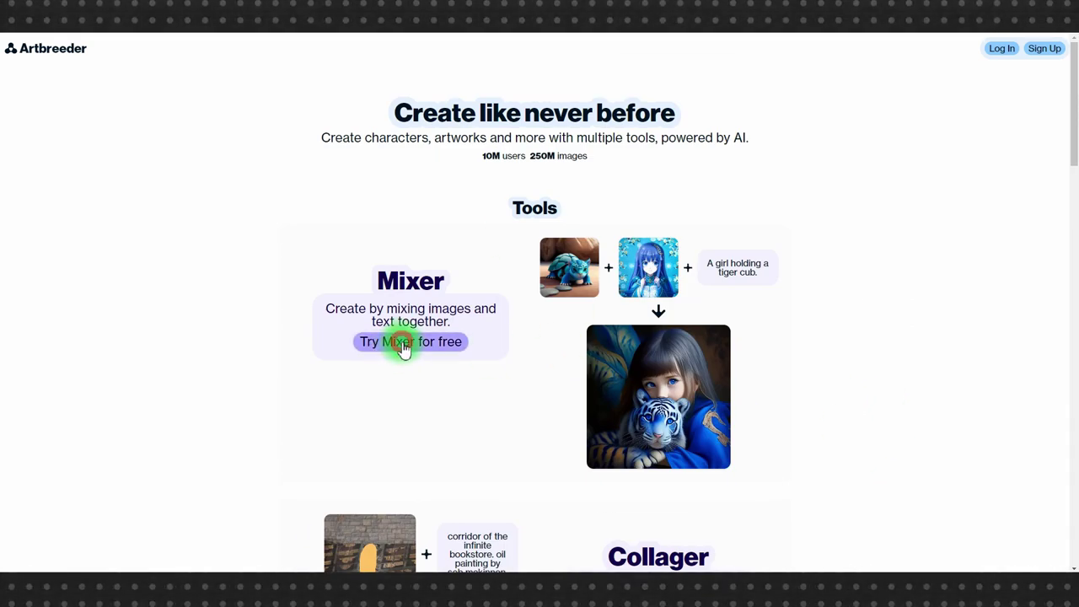
{"action": "left_click", "coordinate": [405, 342]}
{"action": "left_click", "coordinate": [535, 458]}
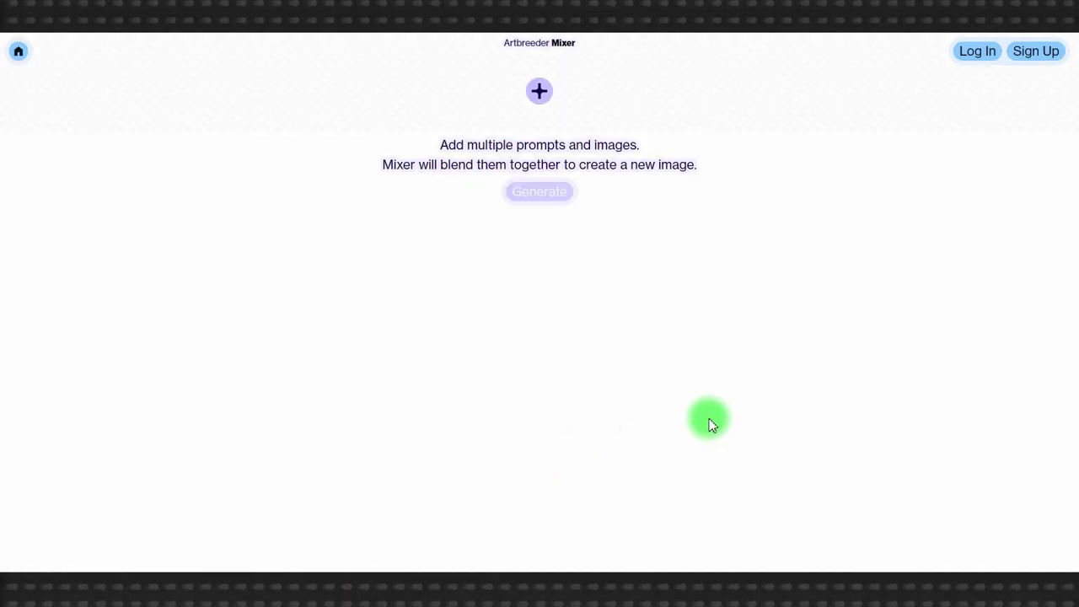
{"action": "left_click", "coordinate": [19, 50]}
{"action": "scroll", "coordinate": [860, 228], "scroll_direction": "down", "scroll_amount": 4}
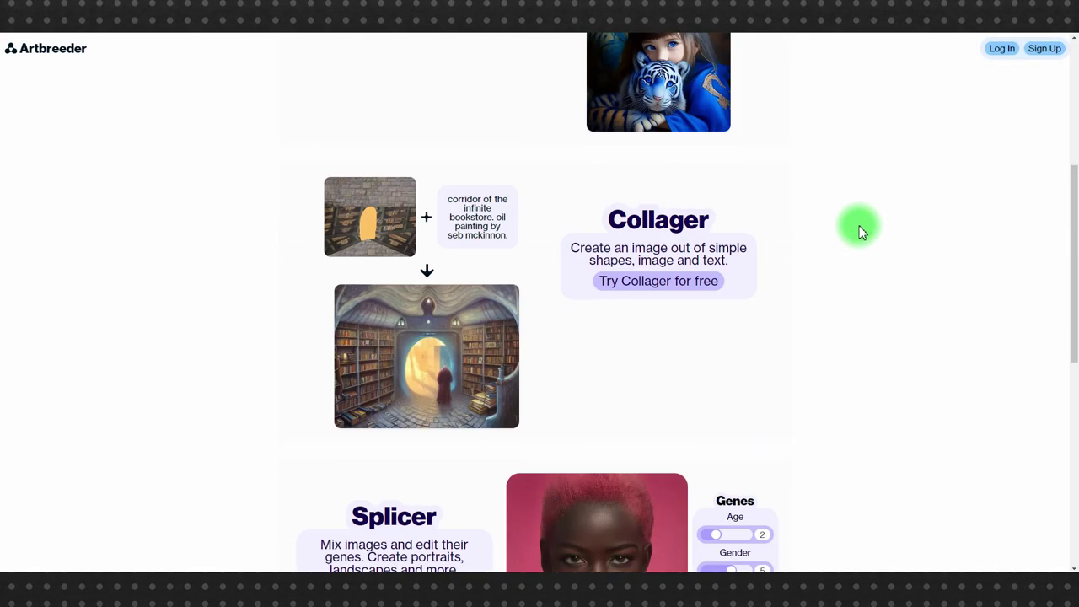
{"action": "scroll", "coordinate": [860, 228], "scroll_direction": "down", "scroll_amount": 4}
- Request a login link sent to the account's Gmail address
{"action": "left_click", "coordinate": [1000, 48]}
{"action": "left_click", "coordinate": [639, 342]}
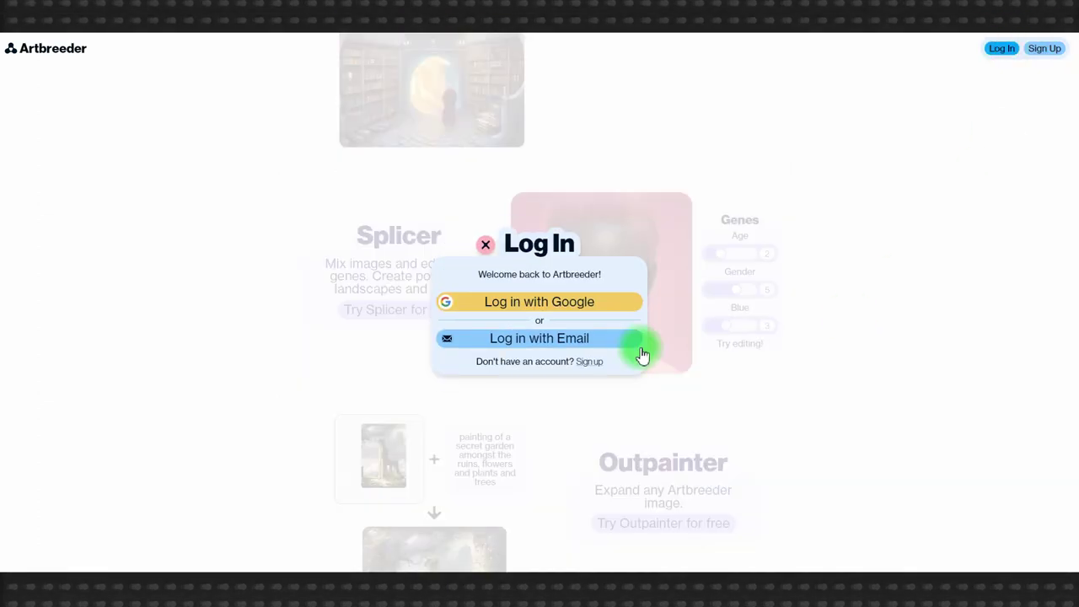
{"action": "left_click", "coordinate": [580, 277]}
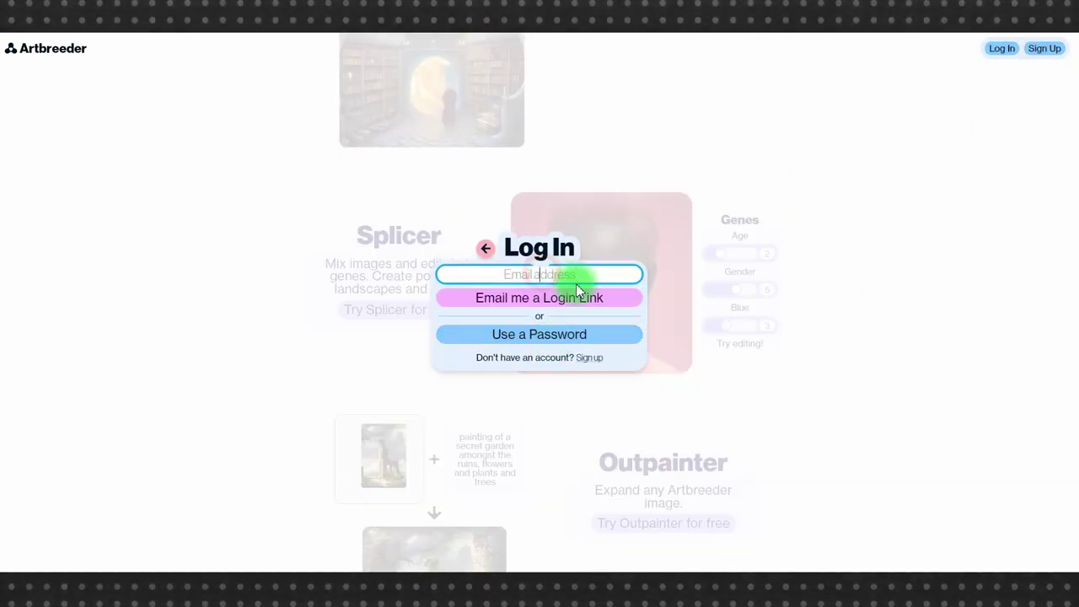
{"action": "left_click", "coordinate": [525, 299]}
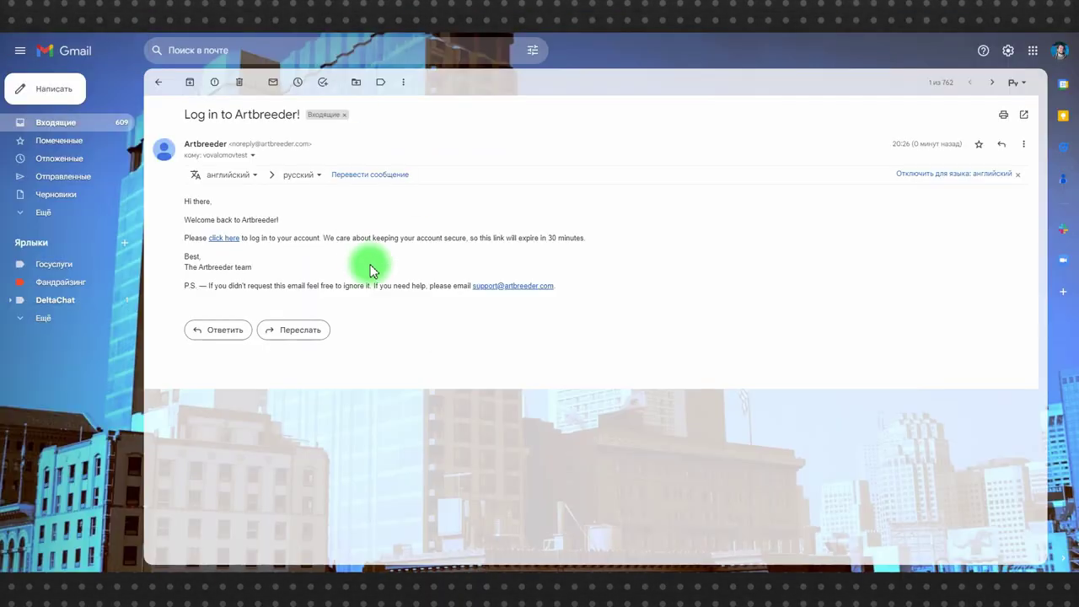
- Log in through the e-mailed link, dismiss the Translate popup, and start a new Portraits Splicer image
{"action": "left_click", "coordinate": [230, 242]}
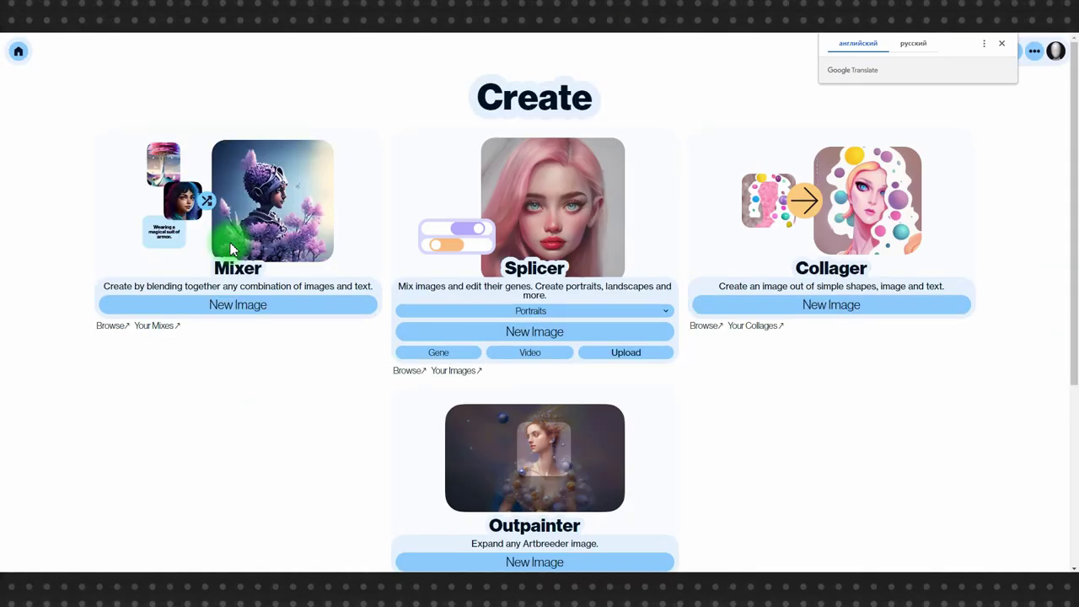
{"action": "left_click", "coordinate": [1000, 44]}
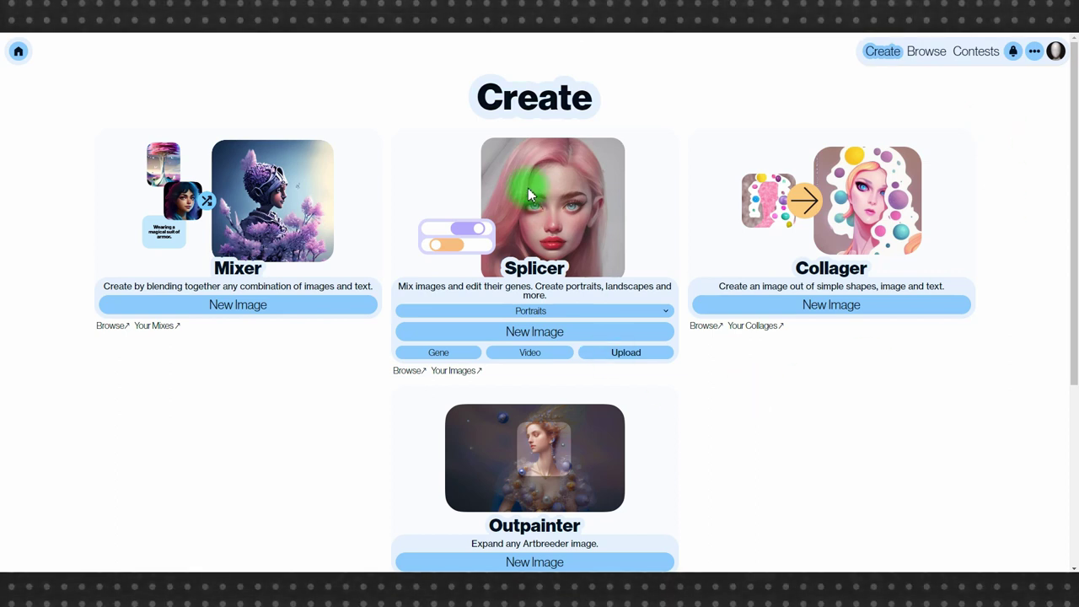
{"action": "left_click", "coordinate": [542, 313]}
{"action": "left_click", "coordinate": [542, 314]}
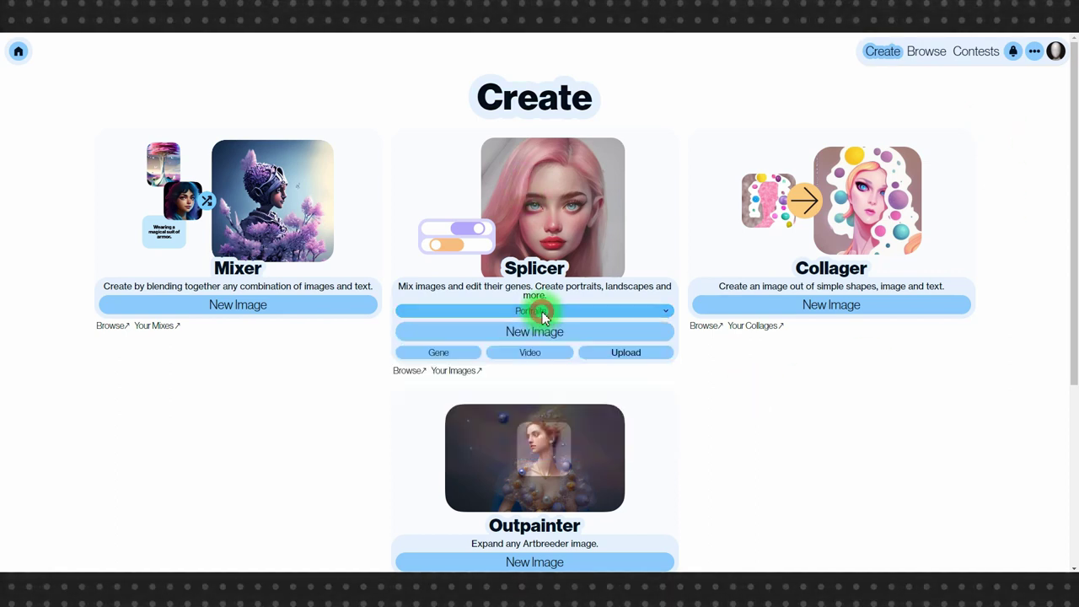
{"action": "left_click", "coordinate": [540, 332]}
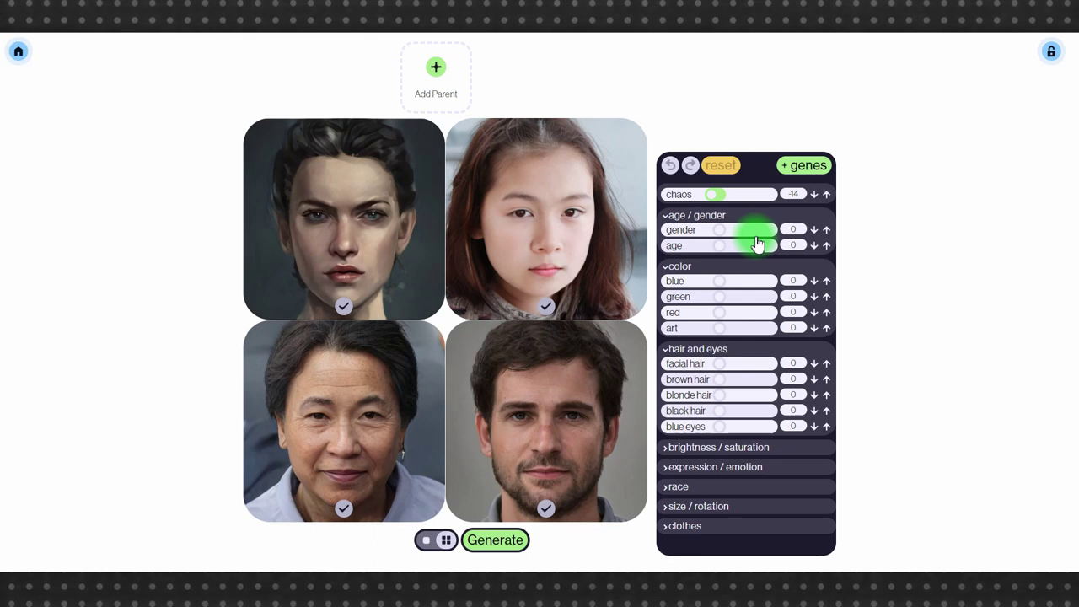
- Replace the girl's portrait with a new face and switch to the single enlarged-portrait view
{"action": "left_click", "coordinate": [549, 228]}
{"action": "scroll", "coordinate": [549, 228], "scroll_direction": "down", "scroll_amount": 5}
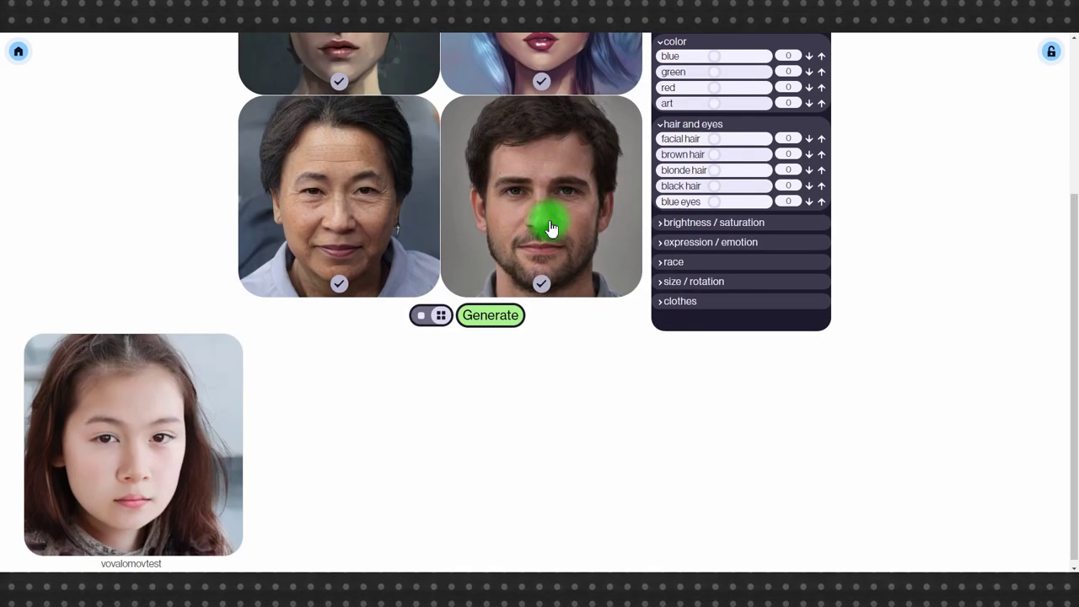
{"action": "scroll", "coordinate": [549, 229], "scroll_direction": "up", "scroll_amount": 4}
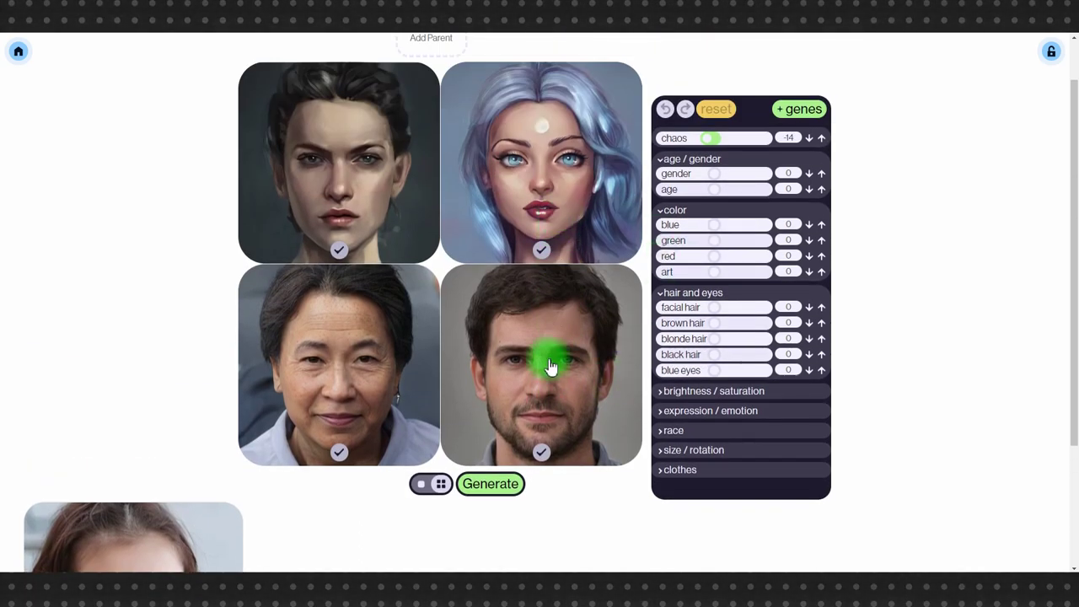
{"action": "scroll", "coordinate": [548, 358], "scroll_direction": "down", "scroll_amount": 3}
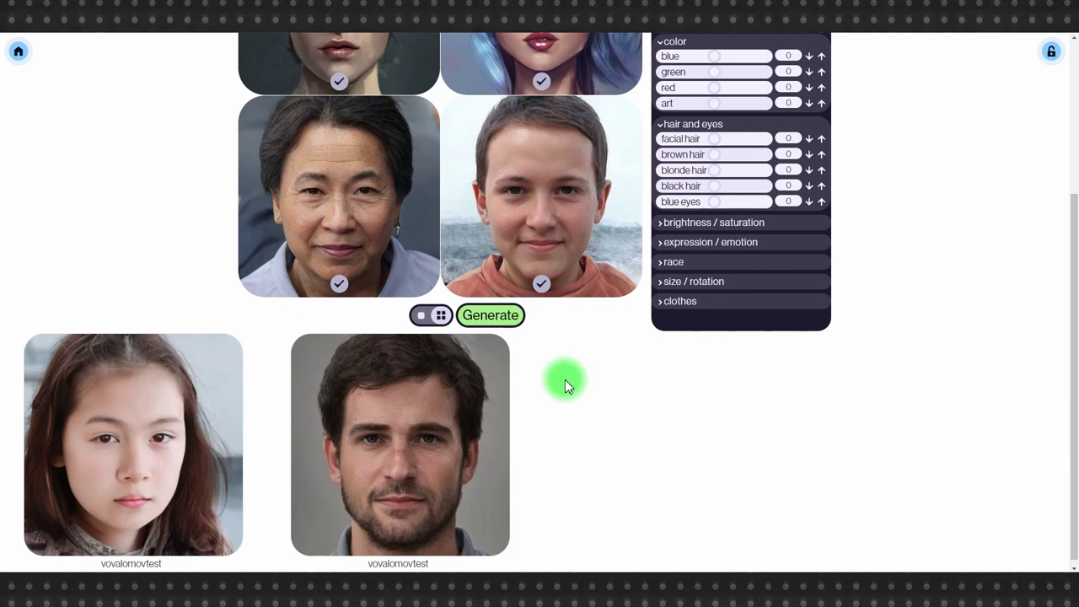
{"action": "scroll", "coordinate": [564, 379], "scroll_direction": "up", "scroll_amount": 3}
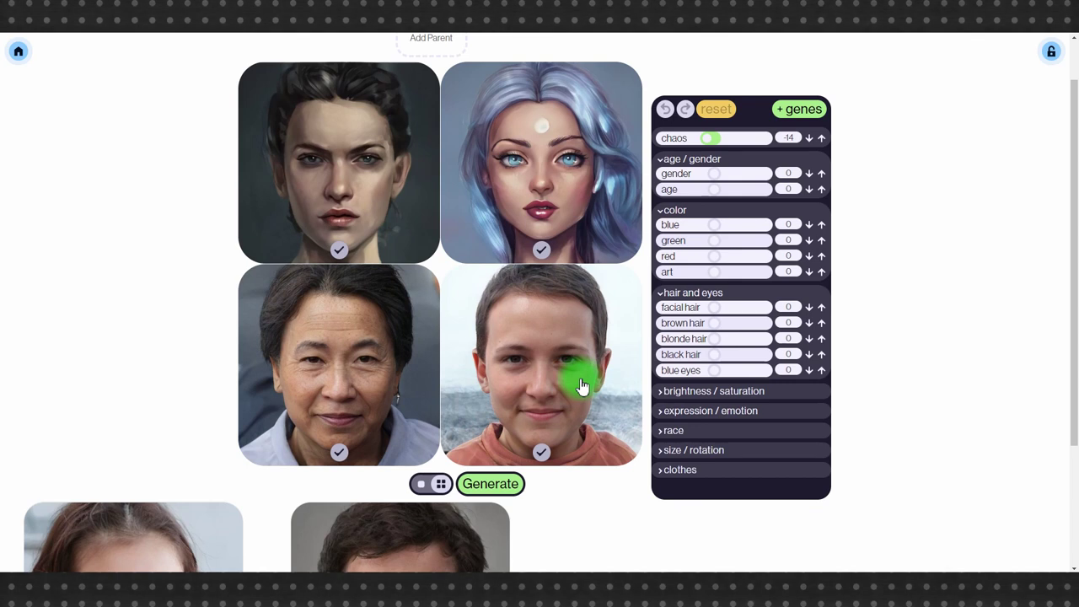
{"action": "left_click", "coordinate": [421, 483]}
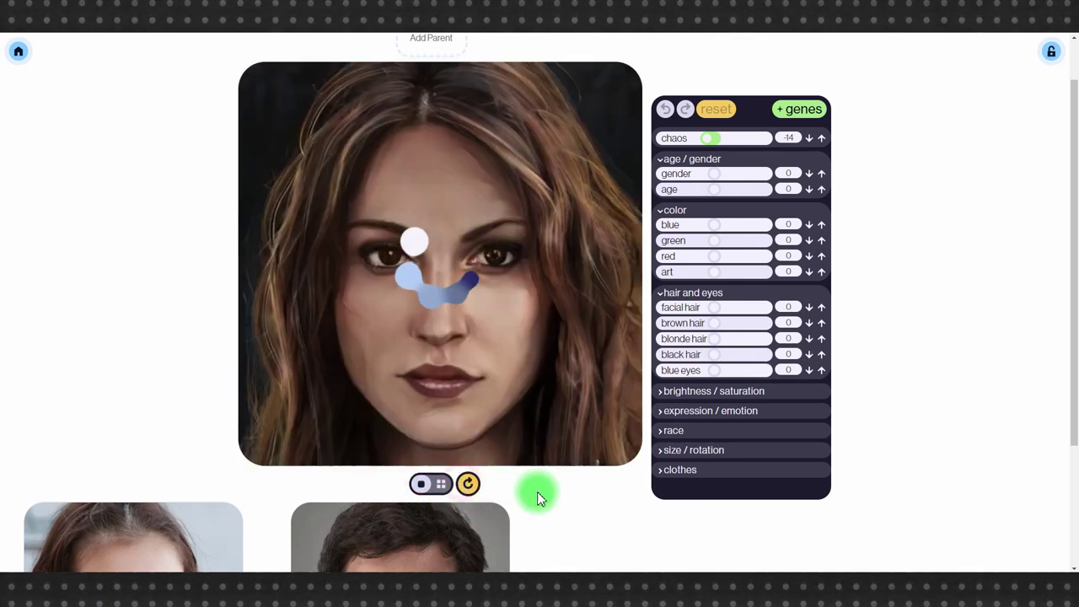
- Generate fresh portraits, then set gender to -30 and age to 20 for a young woman
{"action": "left_click", "coordinate": [466, 485]}
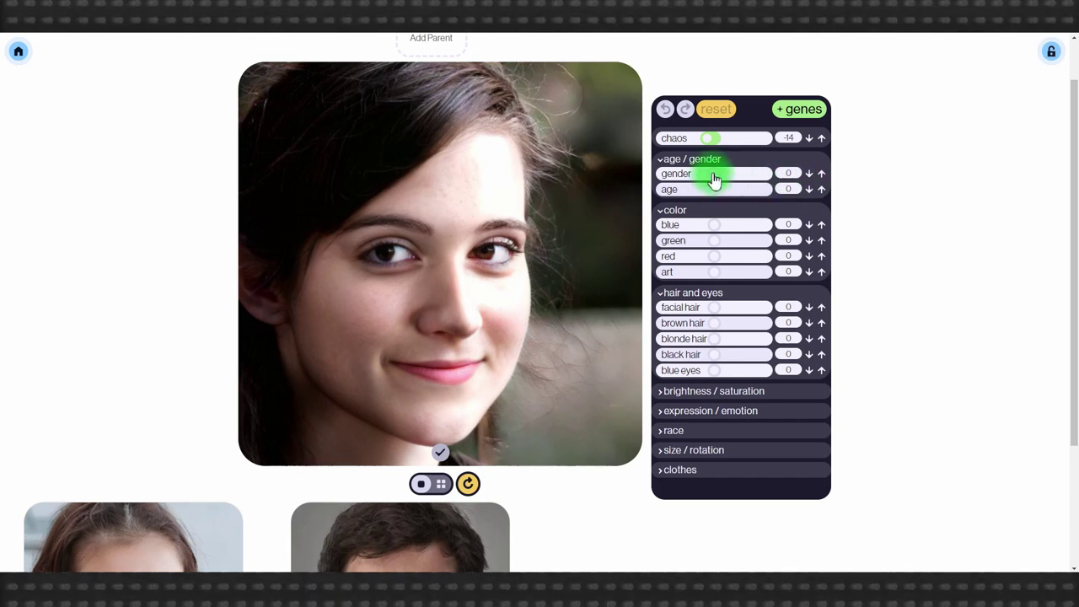
{"action": "left_click_drag", "start_coordinate": [714, 179], "coordinate": [919, 159]}
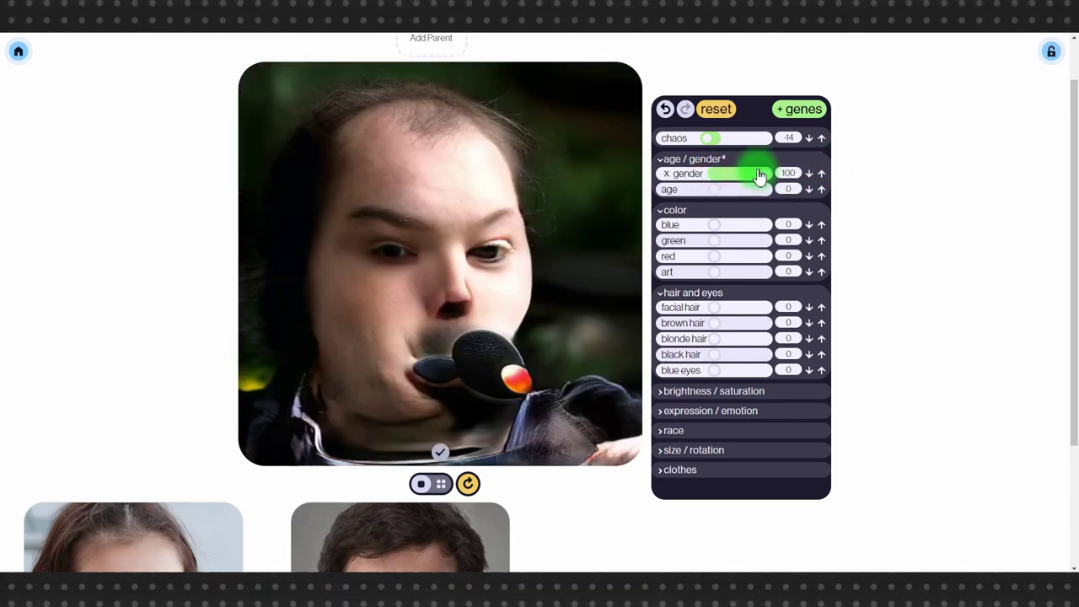
{"action": "left_click_drag", "start_coordinate": [759, 174], "coordinate": [738, 179]}
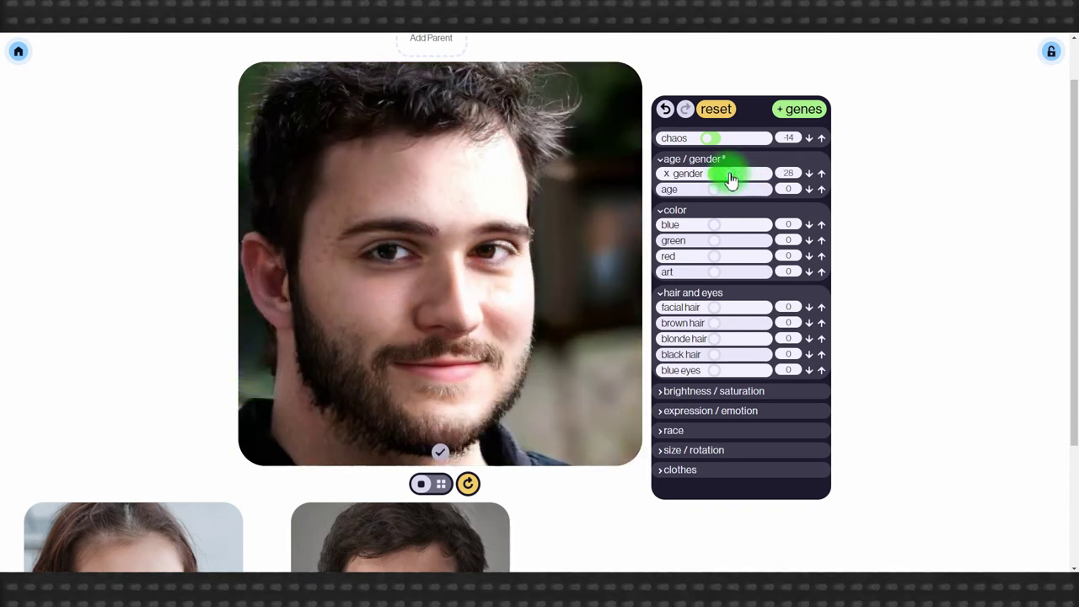
{"action": "mouse_move", "coordinate": [730, 179]}
{"action": "left_mouse_down"}
{"action": "mouse_move", "coordinate": [702, 179]}
{"action": "mouse_move", "coordinate": [698, 193]}
{"action": "mouse_move", "coordinate": [742, 199]}
{"action": "left_mouse_up"}
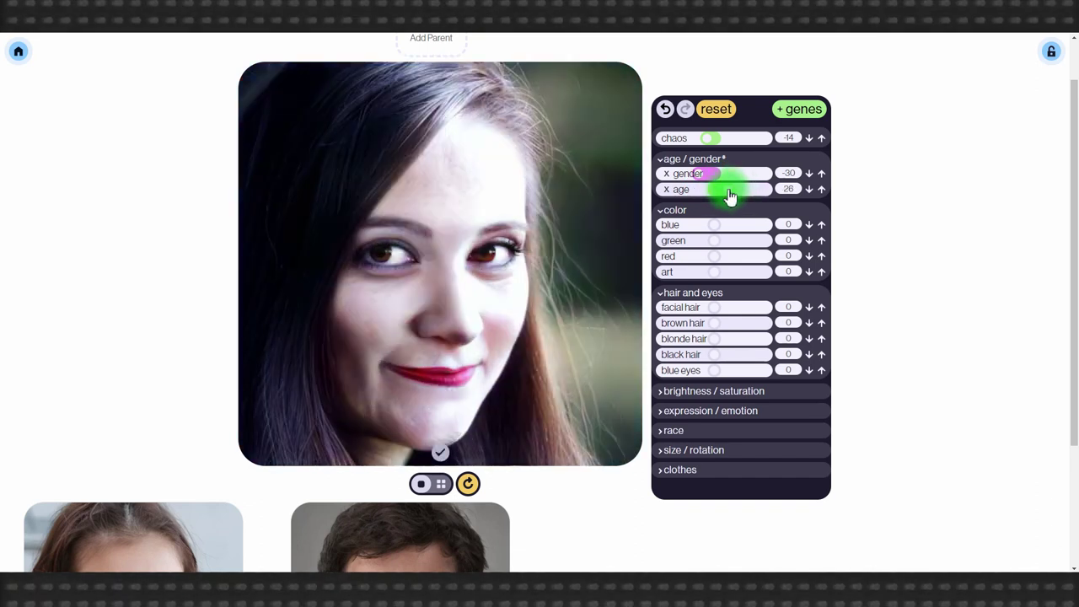
{"action": "left_click_drag", "start_coordinate": [730, 194], "coordinate": [726, 195]}
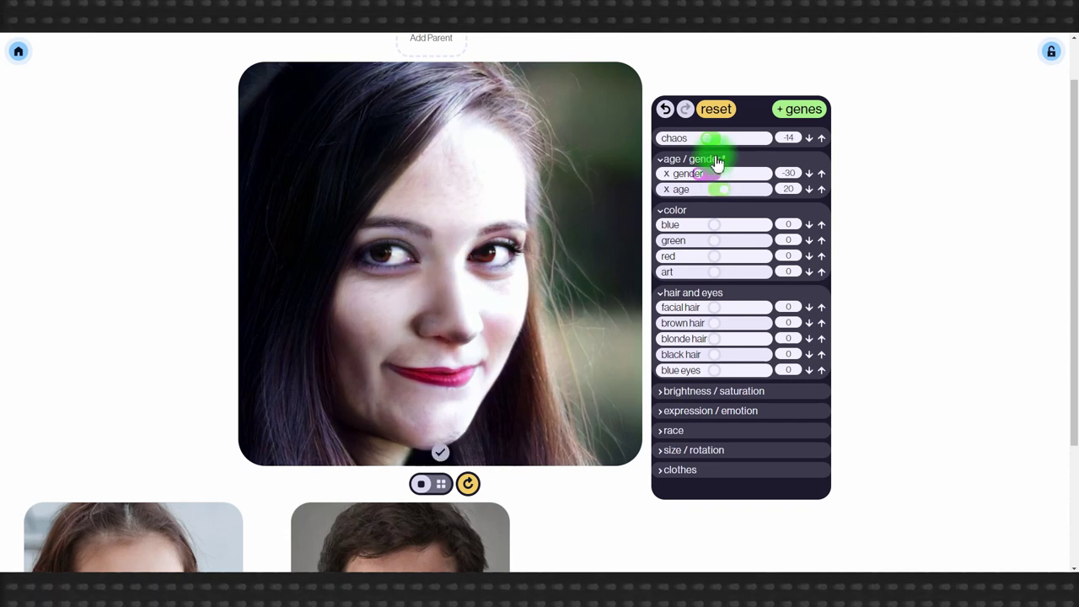
- Try several chaos values before settling on 5, then set the art gene to -58
{"action": "left_click_drag", "start_coordinate": [708, 139], "coordinate": [755, 145]}
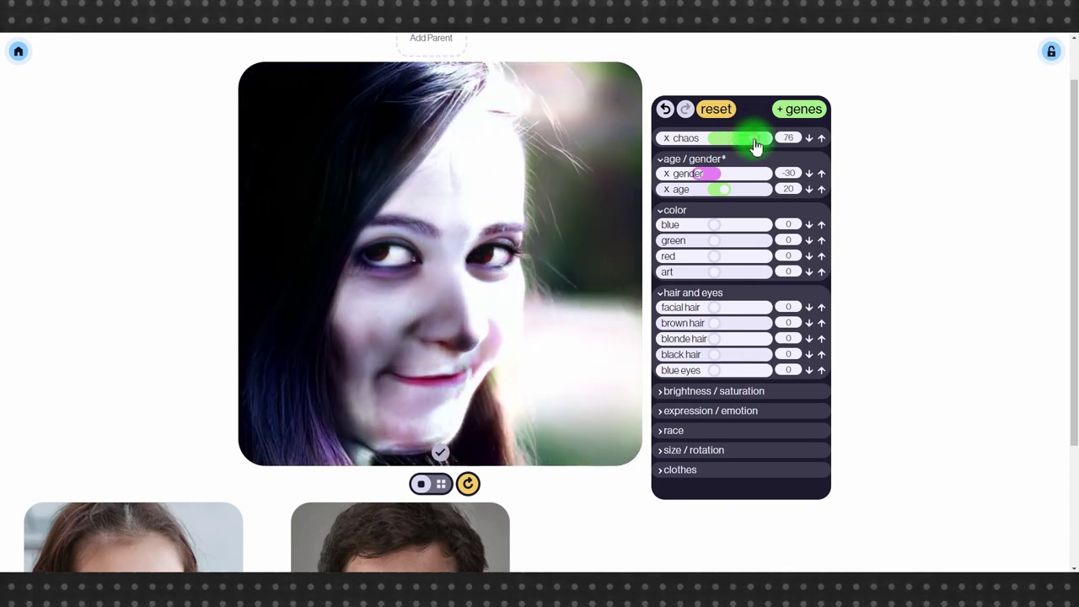
{"action": "left_click_drag", "start_coordinate": [755, 145], "coordinate": [629, 141]}
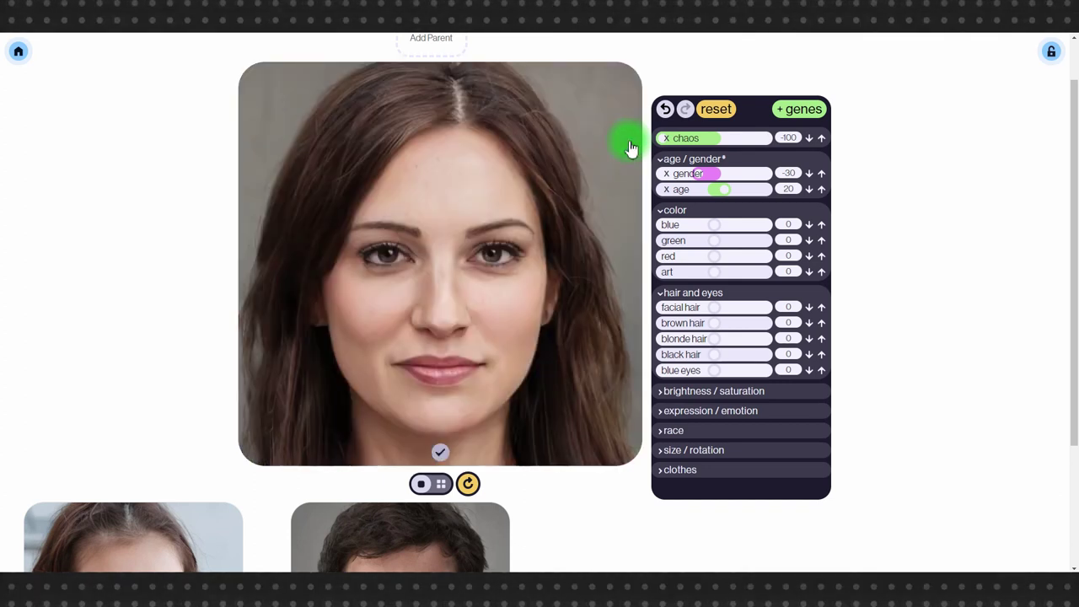
{"action": "left_click_drag", "start_coordinate": [631, 149], "coordinate": [689, 145]}
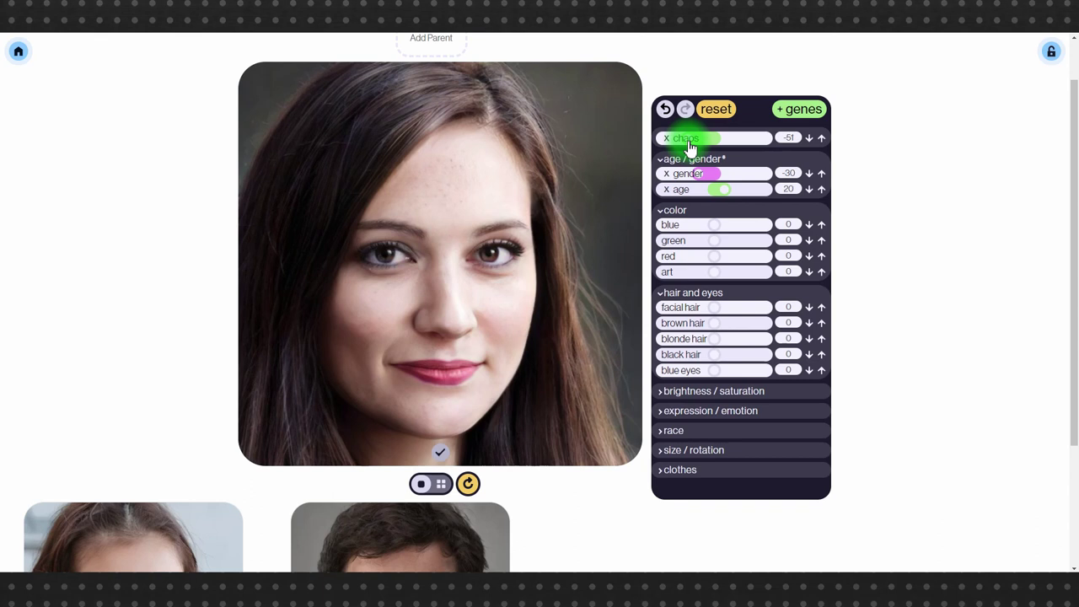
{"action": "left_click_drag", "start_coordinate": [690, 145], "coordinate": [722, 152]}
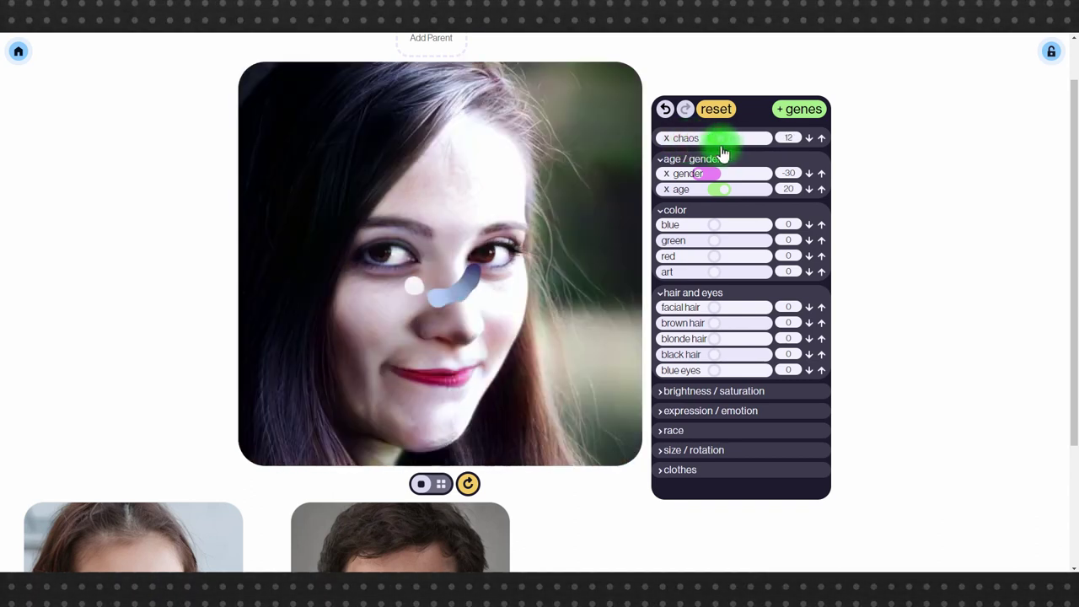
{"action": "left_click_drag", "start_coordinate": [719, 152], "coordinate": [720, 147]}
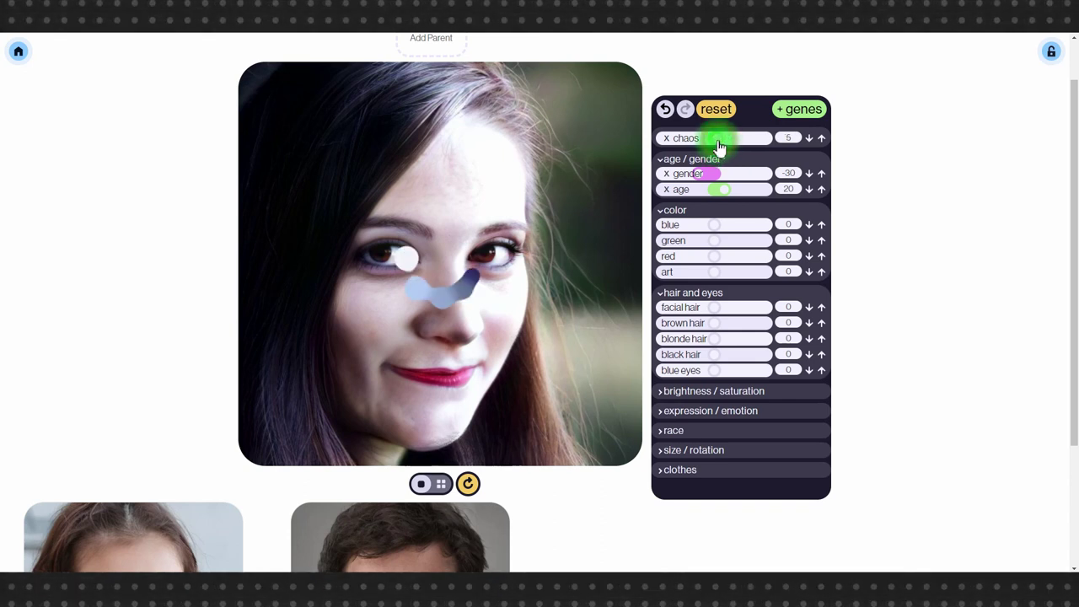
{"action": "mouse_move", "coordinate": [712, 275]}
{"action": "left_mouse_down"}
{"action": "mouse_move", "coordinate": [758, 273]}
{"action": "mouse_move", "coordinate": [681, 283]}
{"action": "left_mouse_up"}
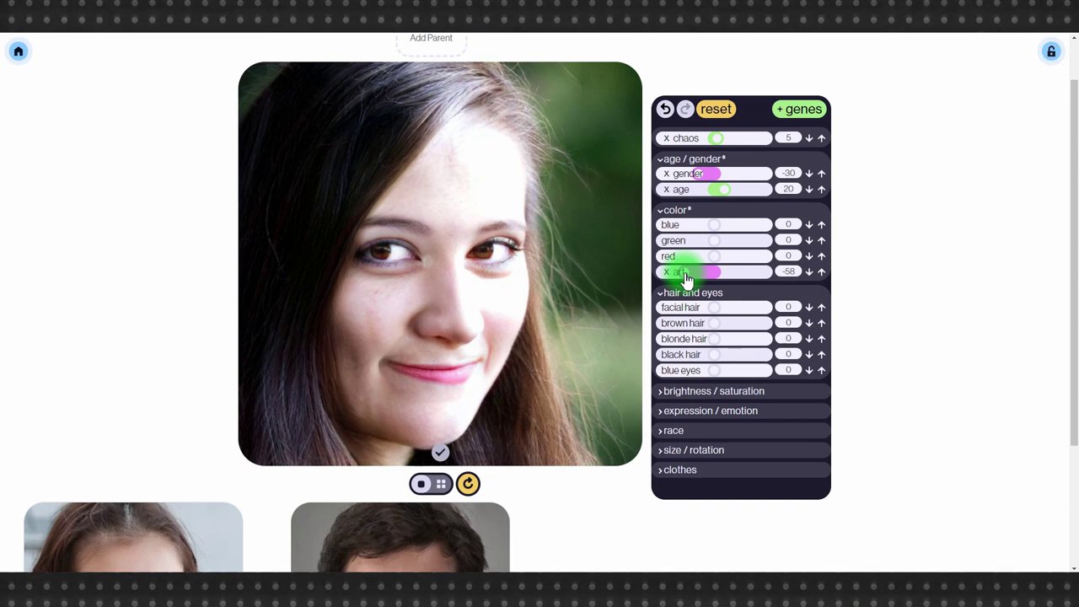
- Set sharpness 13, brightness -20 and saturation -16, and reveal the expression/emotion genes
{"action": "left_click", "coordinate": [657, 393]}
{"action": "left_click", "coordinate": [658, 394]}
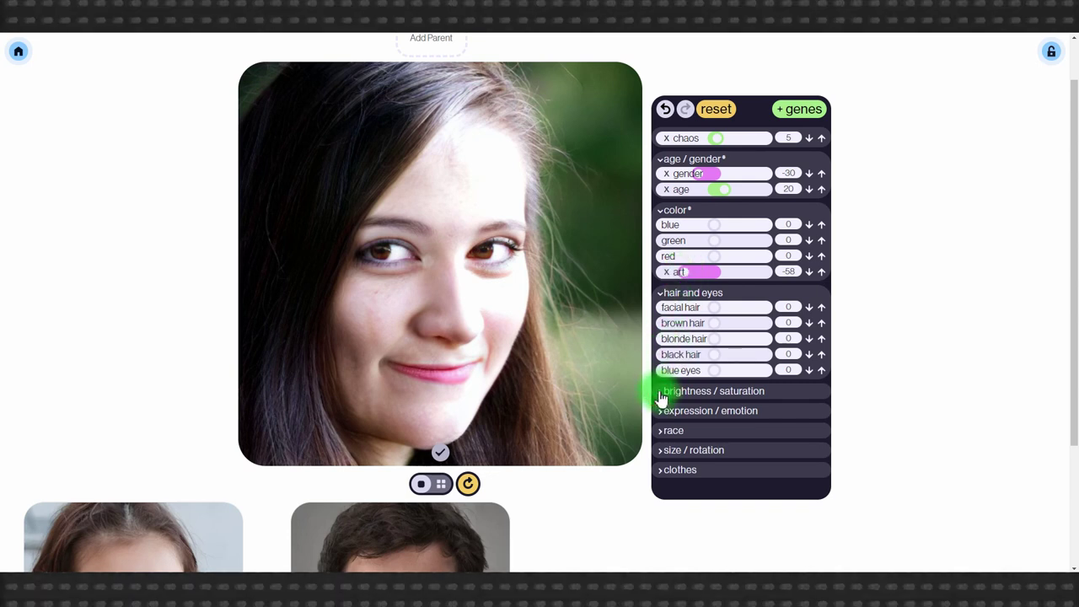
{"action": "left_click", "coordinate": [659, 396]}
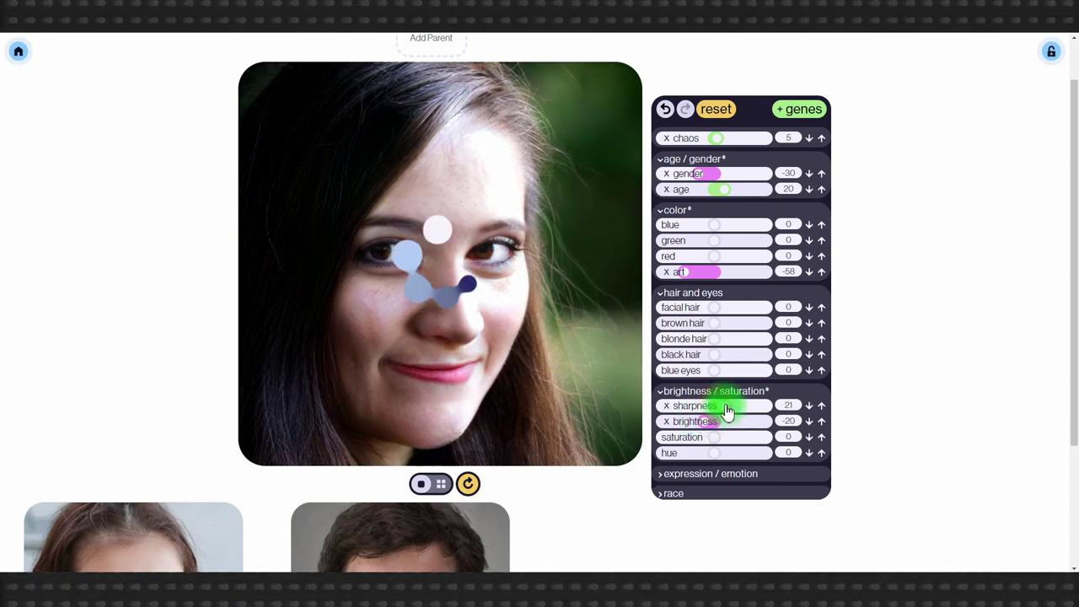
{"action": "mouse_move", "coordinate": [716, 439]}
{"action": "left_mouse_down"}
{"action": "mouse_move", "coordinate": [733, 444]}
{"action": "mouse_move", "coordinate": [702, 440]}
{"action": "left_mouse_up"}
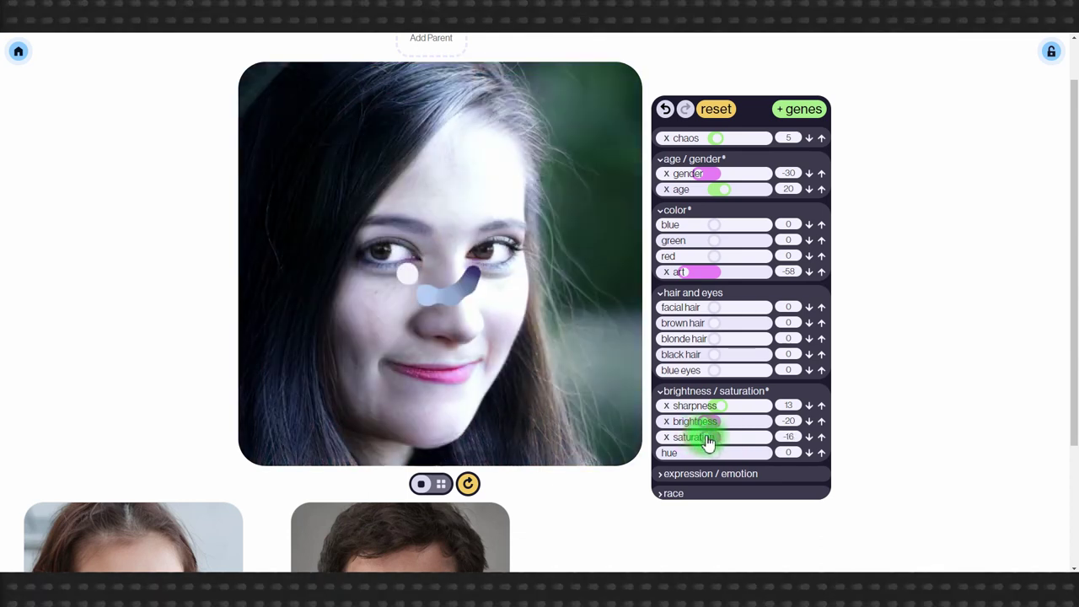
{"action": "scroll", "coordinate": [713, 422], "scroll_direction": "down", "scroll_amount": 1}
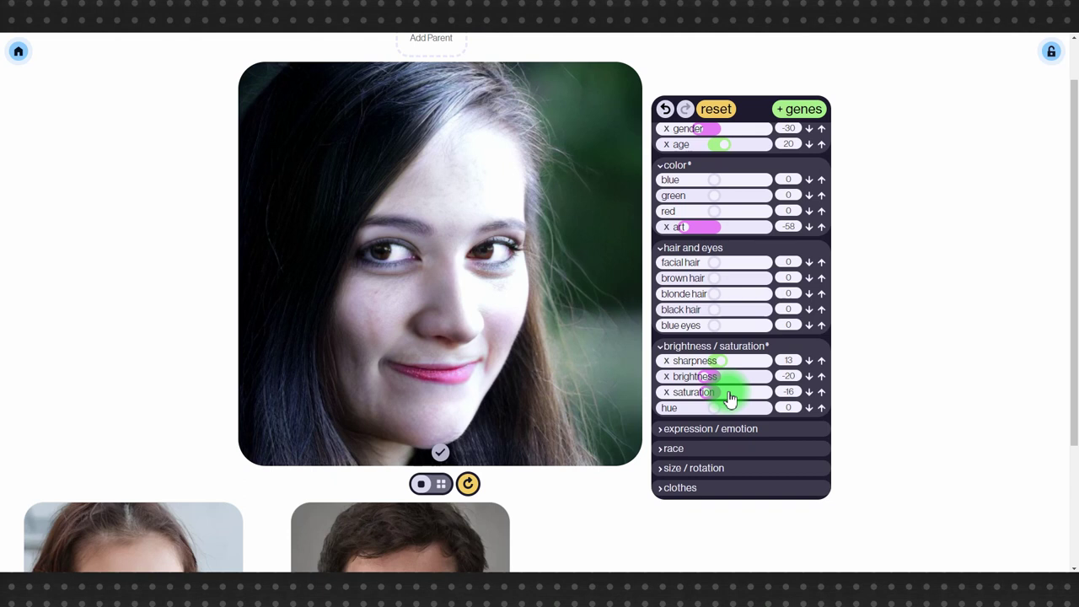
{"action": "left_click", "coordinate": [664, 431]}
{"action": "scroll", "coordinate": [726, 426], "scroll_direction": "down", "scroll_amount": 2}
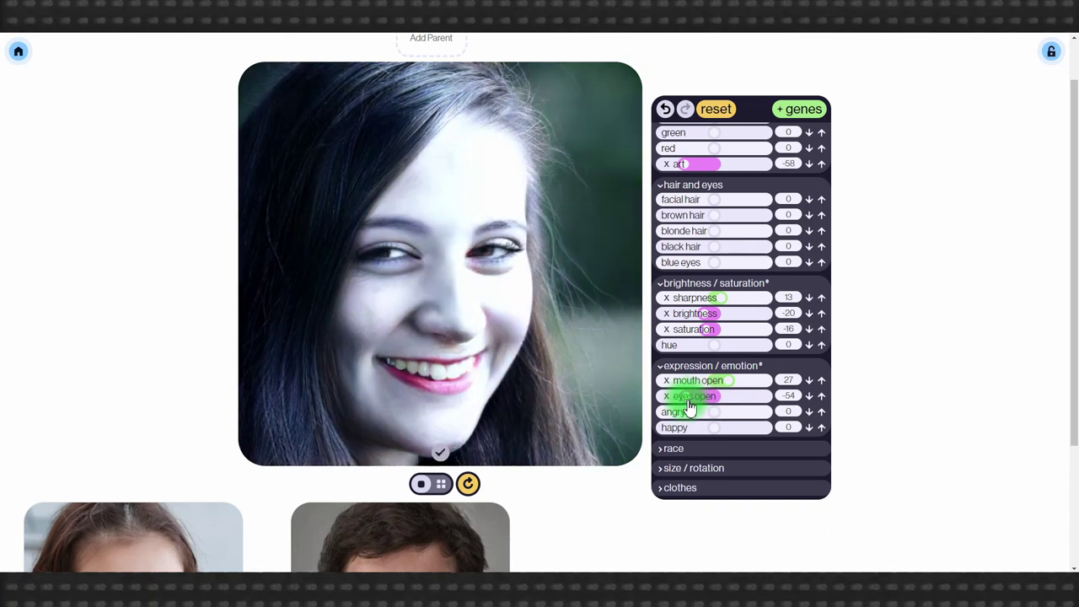
- Adjust eyes open, angry and happy genes, then set mouth open to -10 for a calm slight smile
{"action": "mouse_move", "coordinate": [702, 404]}
{"action": "left_mouse_down"}
{"action": "mouse_move", "coordinate": [723, 410]}
{"action": "mouse_move", "coordinate": [656, 419]}
{"action": "mouse_move", "coordinate": [738, 428]}
{"action": "left_mouse_up"}
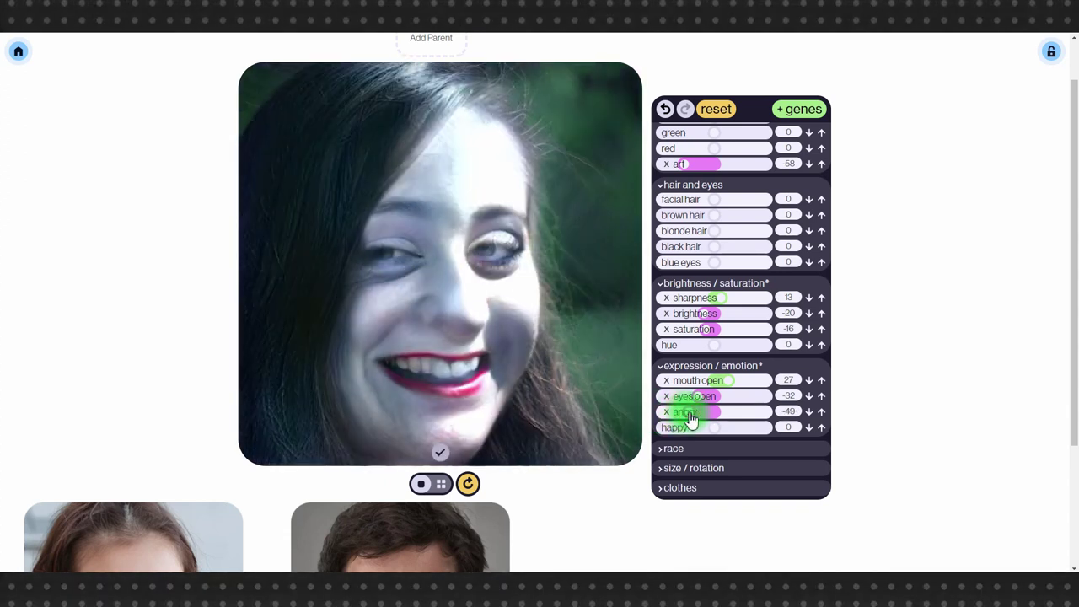
{"action": "left_click_drag", "start_coordinate": [738, 428], "coordinate": [687, 430]}
{"action": "scroll", "coordinate": [709, 311], "scroll_direction": "up", "scroll_amount": 2}
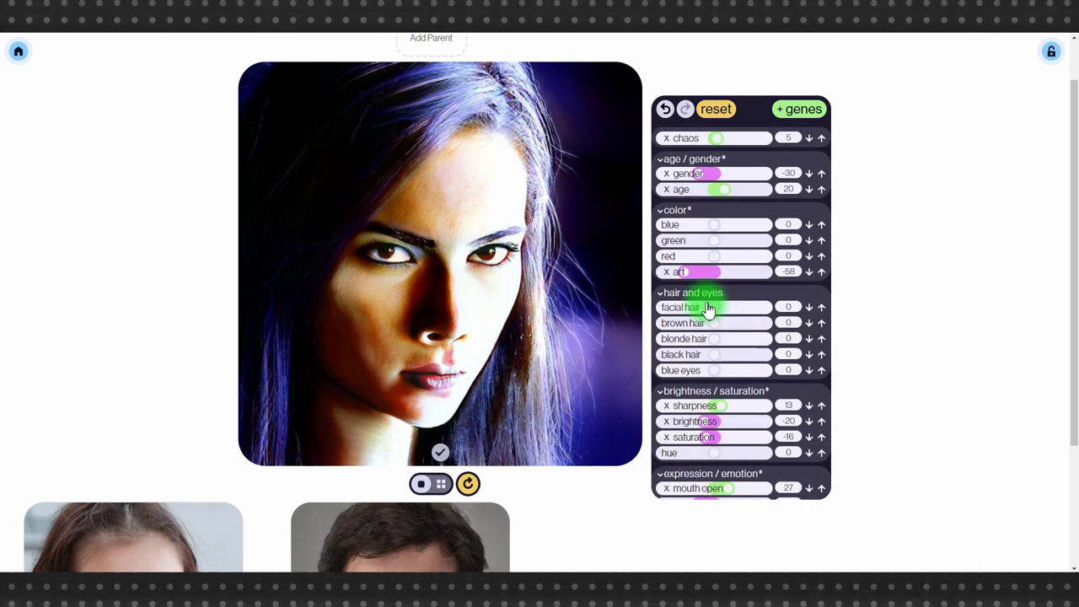
{"action": "scroll", "coordinate": [708, 311], "scroll_direction": "down", "scroll_amount": 2}
{"action": "left_click_drag", "start_coordinate": [716, 380], "coordinate": [727, 373]}
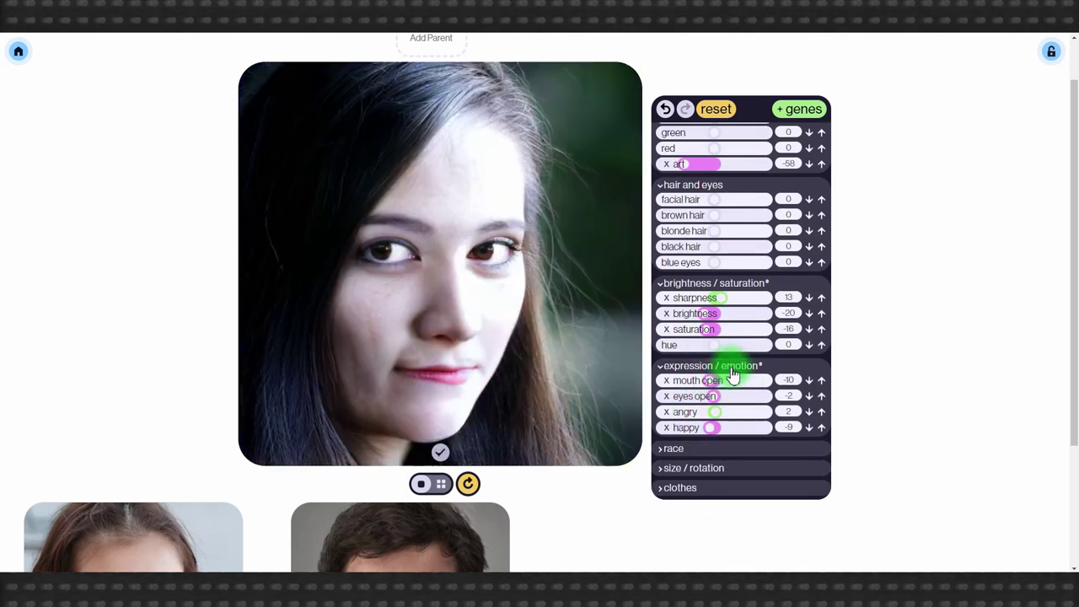
{"action": "scroll", "coordinate": [734, 374], "scroll_direction": "down", "scroll_amount": 1}
{"action": "scroll", "coordinate": [727, 365], "scroll_direction": "down", "scroll_amount": 1}
{"action": "scroll", "coordinate": [809, 333], "scroll_direction": "down", "scroll_amount": 3}
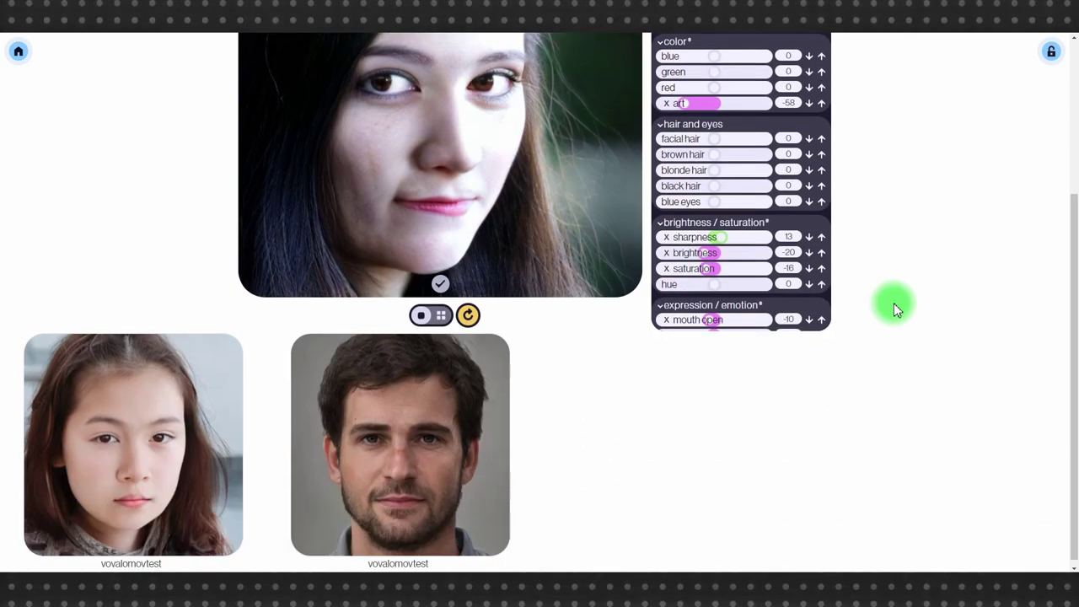
- Remix the bearded man's portrait in Splicer, setting age 18, blue 28 and art -48
{"action": "left_click", "coordinate": [458, 434]}
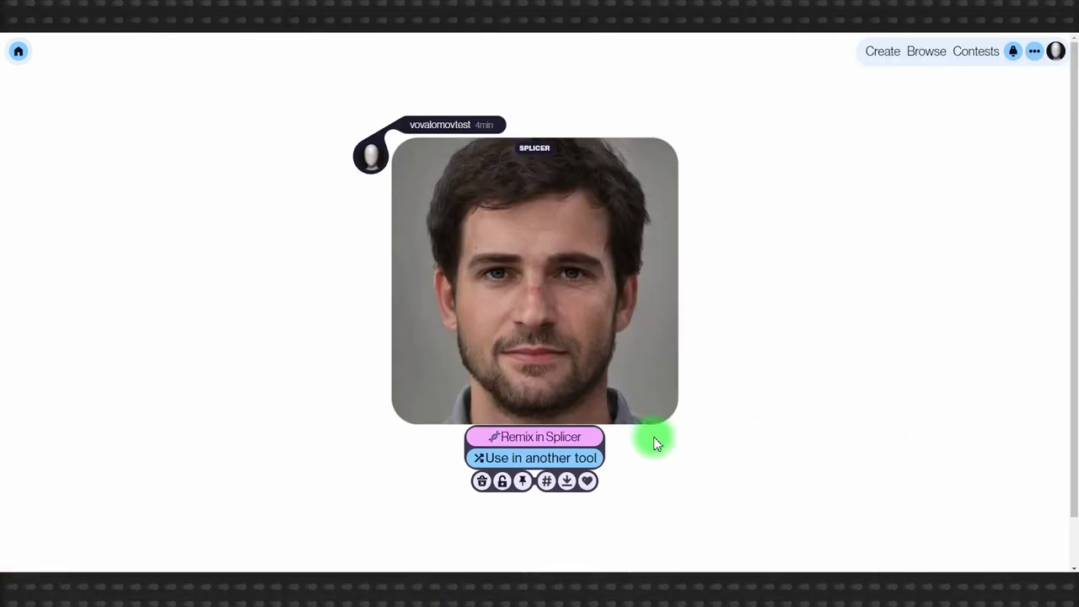
{"action": "left_click", "coordinate": [501, 433]}
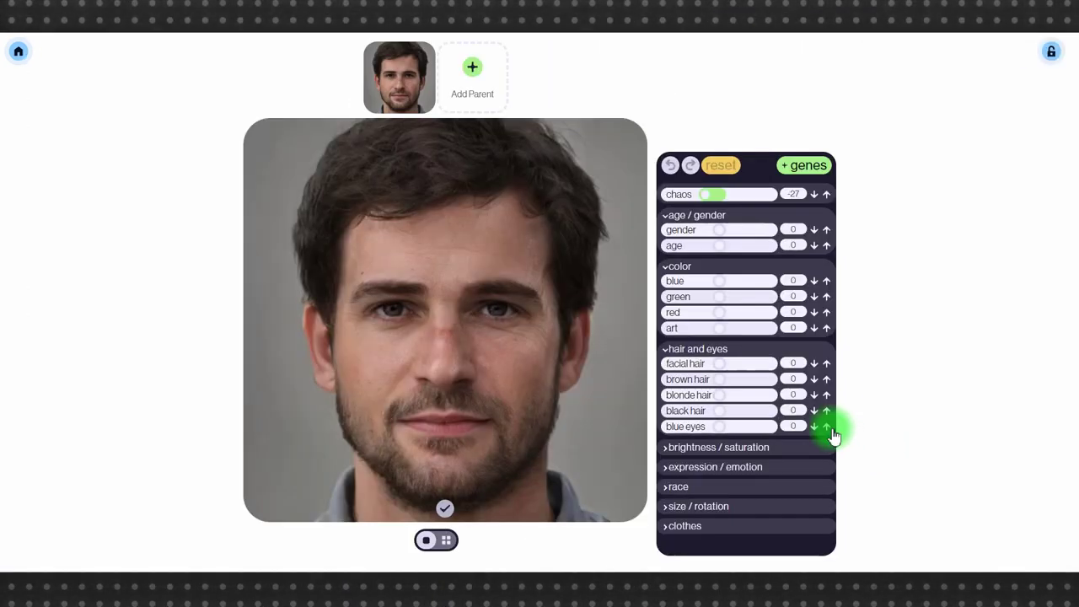
{"action": "mouse_move", "coordinate": [721, 233]}
{"action": "left_mouse_down"}
{"action": "mouse_move", "coordinate": [747, 231]}
{"action": "mouse_move", "coordinate": [722, 231]}
{"action": "mouse_move", "coordinate": [742, 246]}
{"action": "left_mouse_up"}
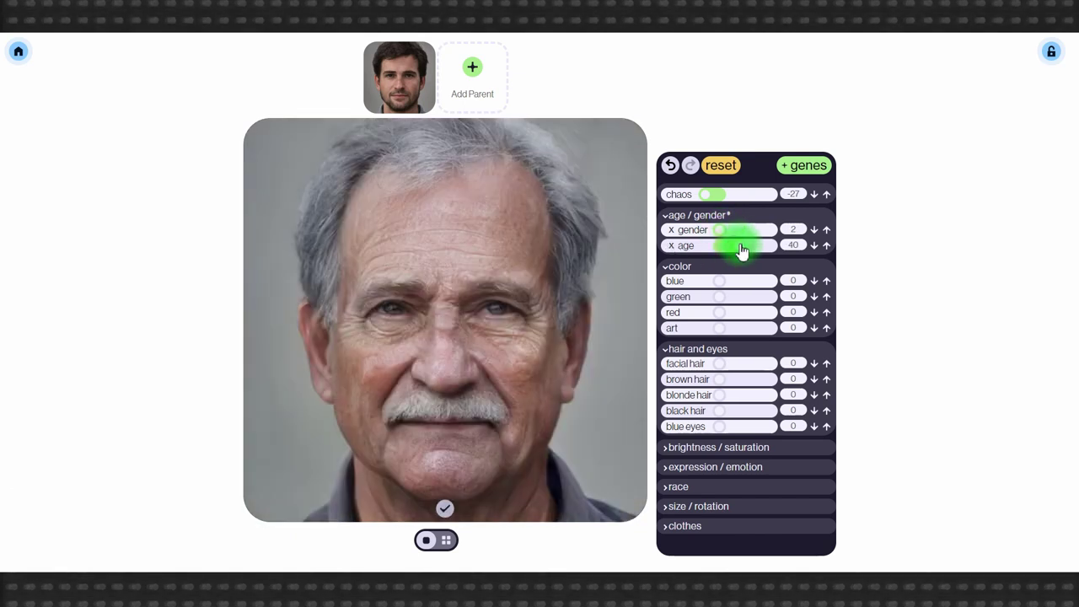
{"action": "left_click_drag", "start_coordinate": [707, 282], "coordinate": [727, 281]}
{"action": "mouse_move", "coordinate": [718, 296]}
{"action": "left_mouse_down"}
{"action": "mouse_move", "coordinate": [707, 296]}
{"action": "mouse_move", "coordinate": [693, 328]}
{"action": "left_mouse_up"}
{"action": "mouse_move", "coordinate": [727, 246]}
{"action": "left_mouse_down"}
{"action": "mouse_move", "coordinate": [692, 246]}
{"action": "mouse_move", "coordinate": [727, 245]}
{"action": "left_mouse_up"}
- Adjust the brightness and expression genes, reaching sharpness 21 and angry 11
{"action": "left_click", "coordinate": [691, 447]}
{"action": "mouse_move", "coordinate": [718, 478]}
{"action": "left_mouse_down"}
{"action": "mouse_move", "coordinate": [733, 479]}
{"action": "mouse_move", "coordinate": [712, 477]}
{"action": "mouse_move", "coordinate": [731, 462]}
{"action": "left_mouse_up"}
{"action": "left_click", "coordinate": [692, 530]}
{"action": "left_click_drag", "start_coordinate": [719, 531], "coordinate": [727, 533]}
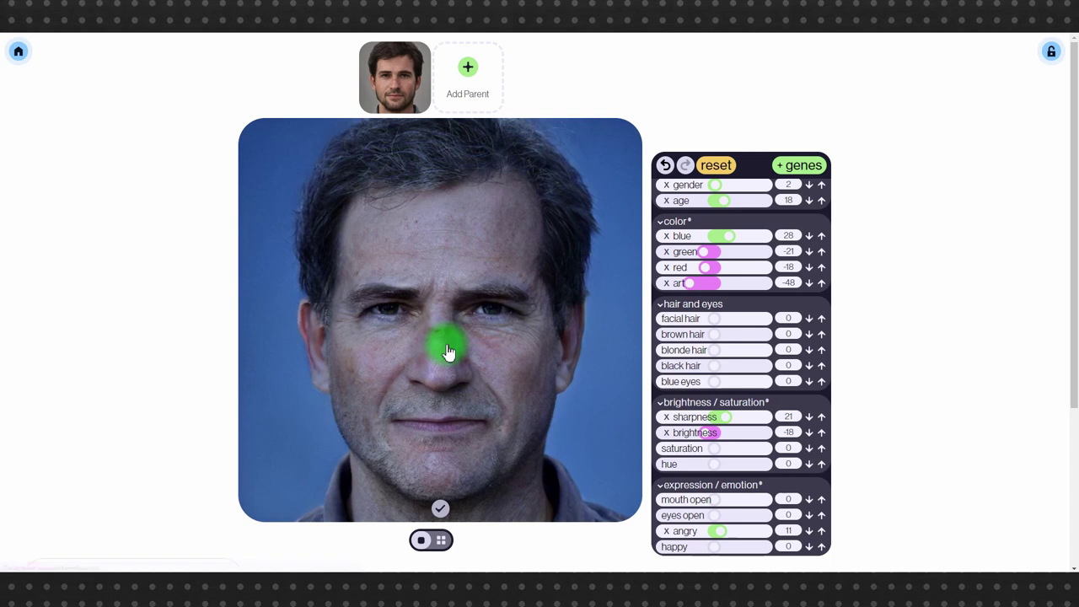
{"action": "scroll", "coordinate": [447, 351], "scroll_direction": "down", "scroll_amount": 3}
- Download the edited man's portrait in high resolution from the saved card's options menu
{"action": "left_click", "coordinate": [228, 344]}
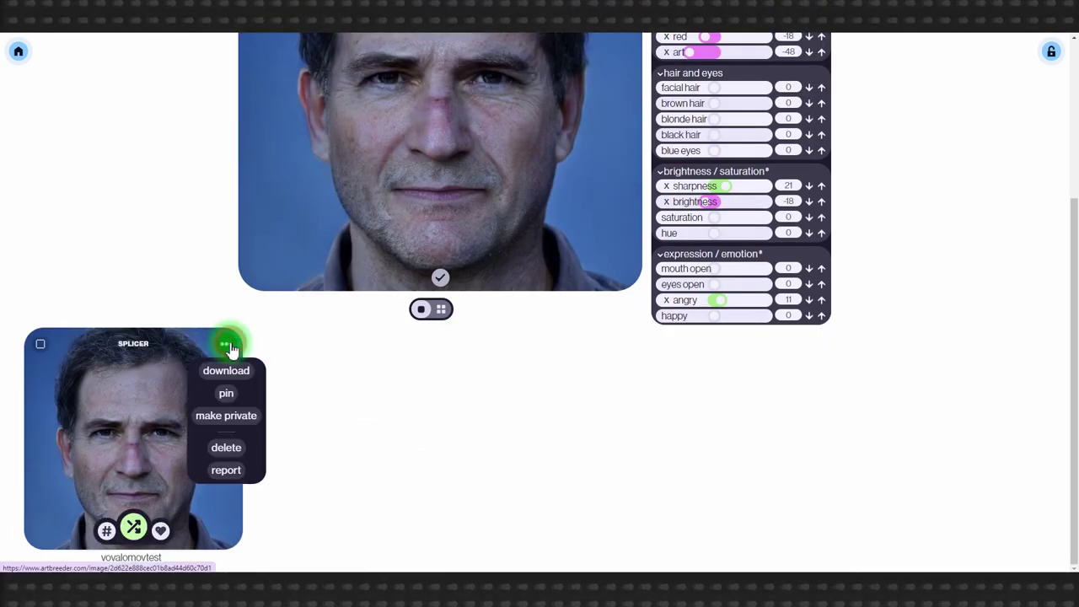
{"action": "left_click", "coordinate": [223, 372]}
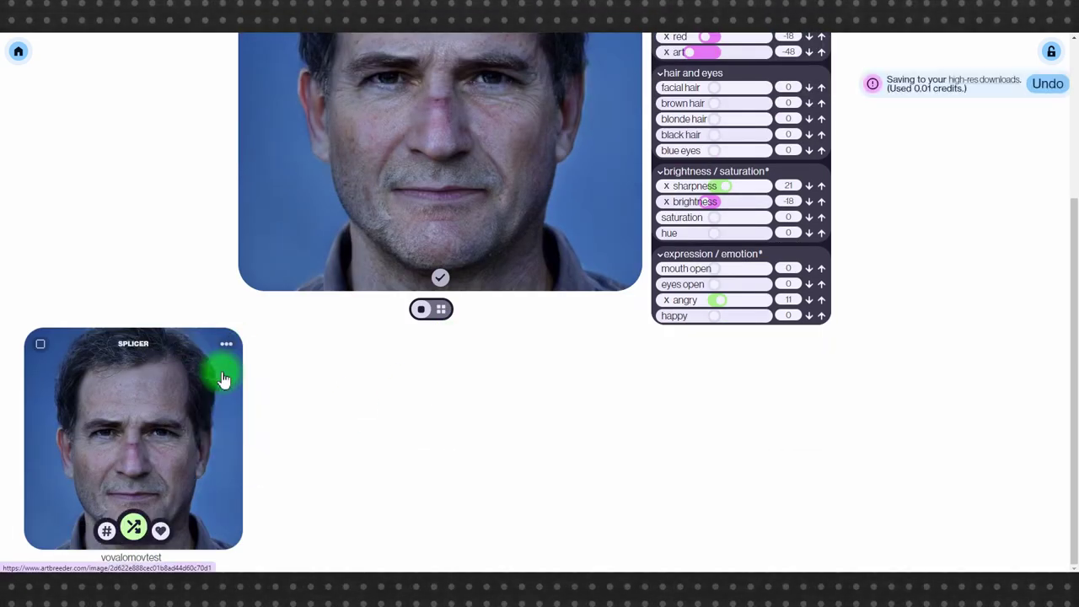